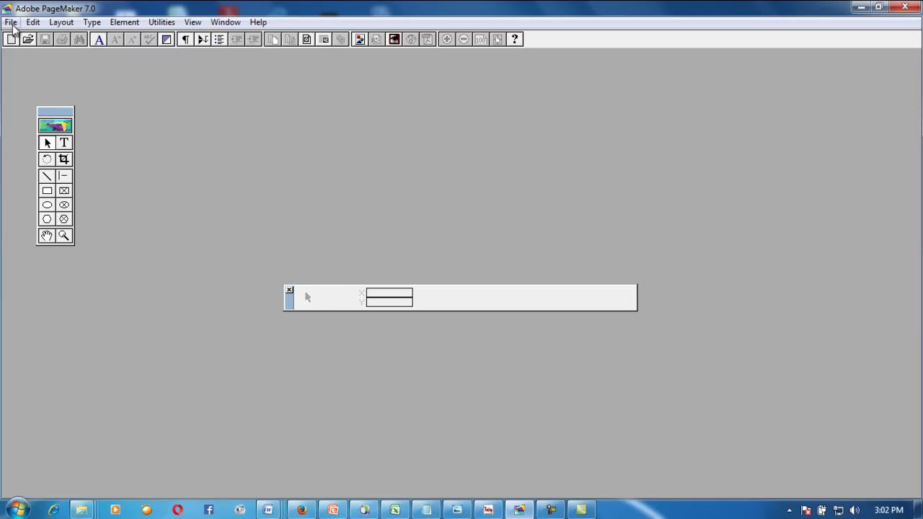
Step: Create a new double-sided document with facing pages and the A5 page size
left_click(18, 36)
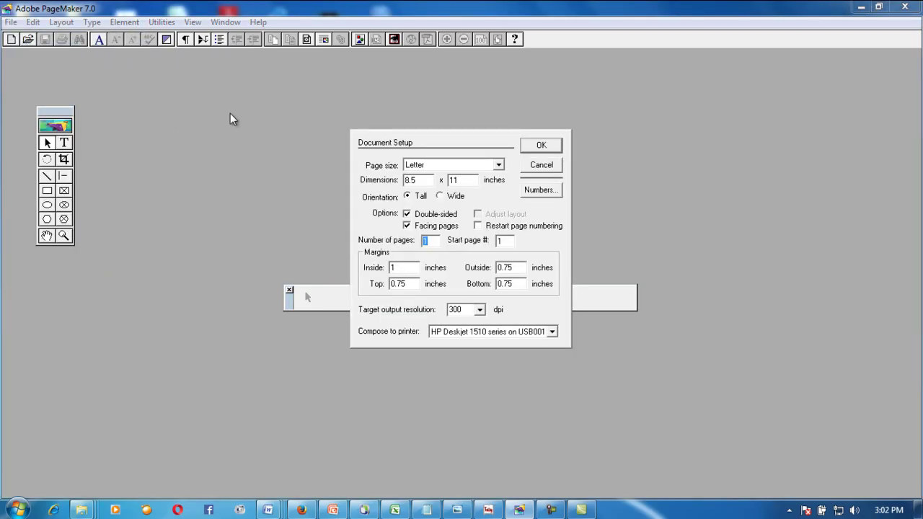
left_click(427, 165)
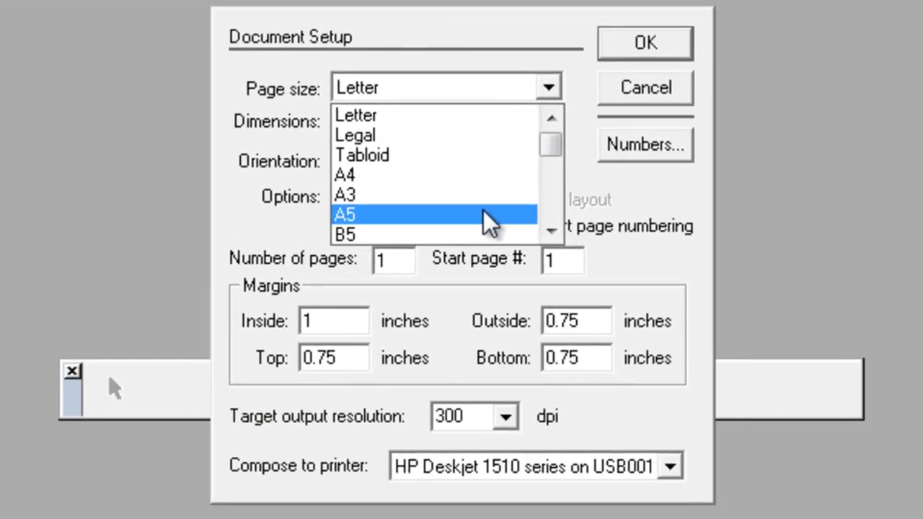
left_click(490, 215)
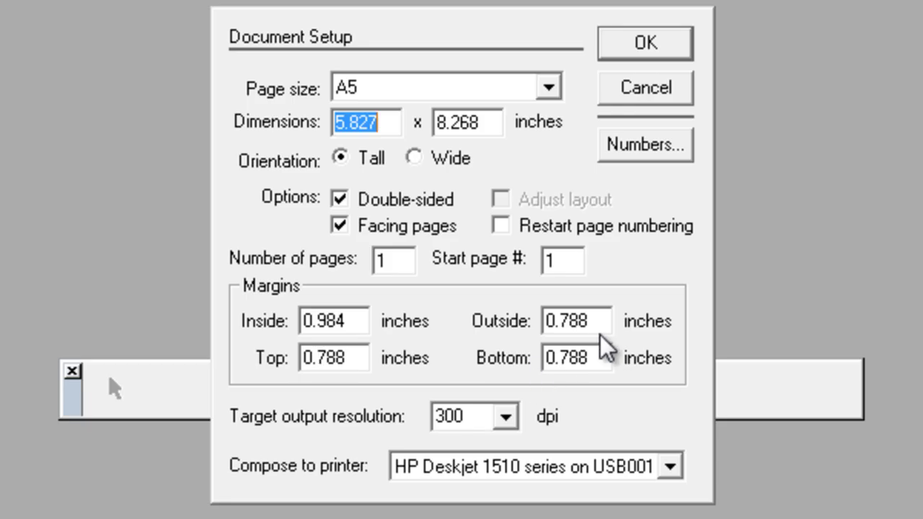
left_click(657, 49)
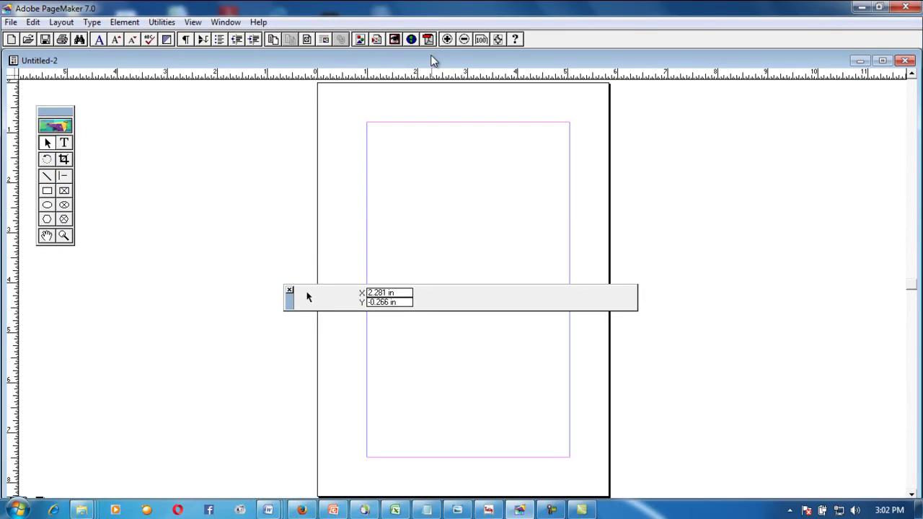
Step: Maximize the document window and rearrange the control palette and toolbox so they sit clear of the page
double_click(431, 60)
left_click_drag(290, 306, 651, 265)
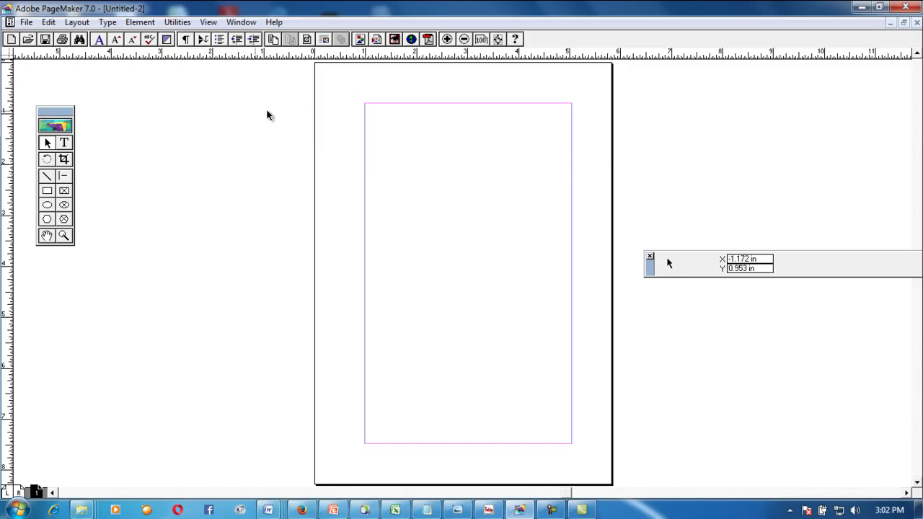
left_click(65, 142)
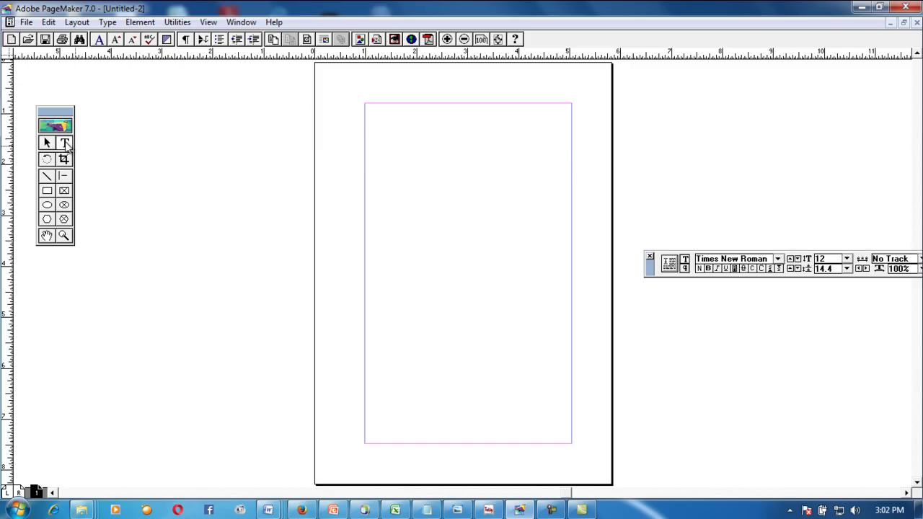
left_click(47, 144)
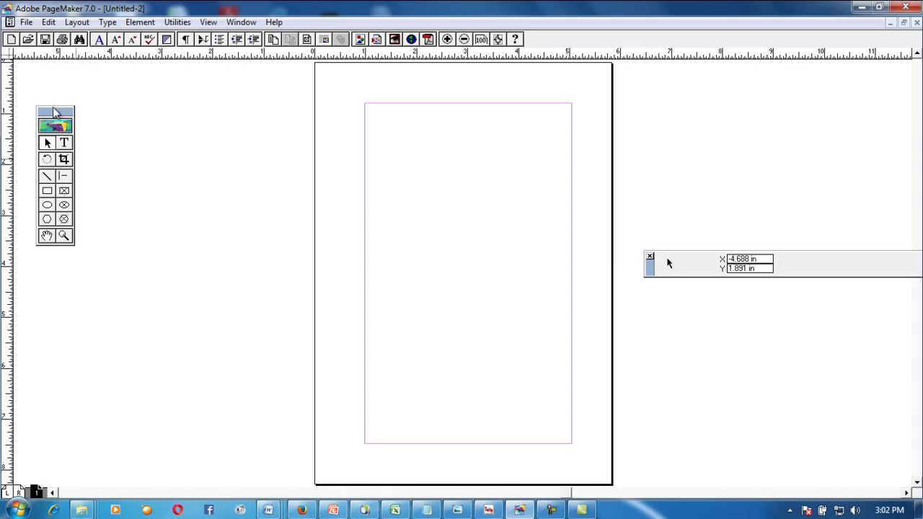
left_click_drag(56, 115, 110, 125)
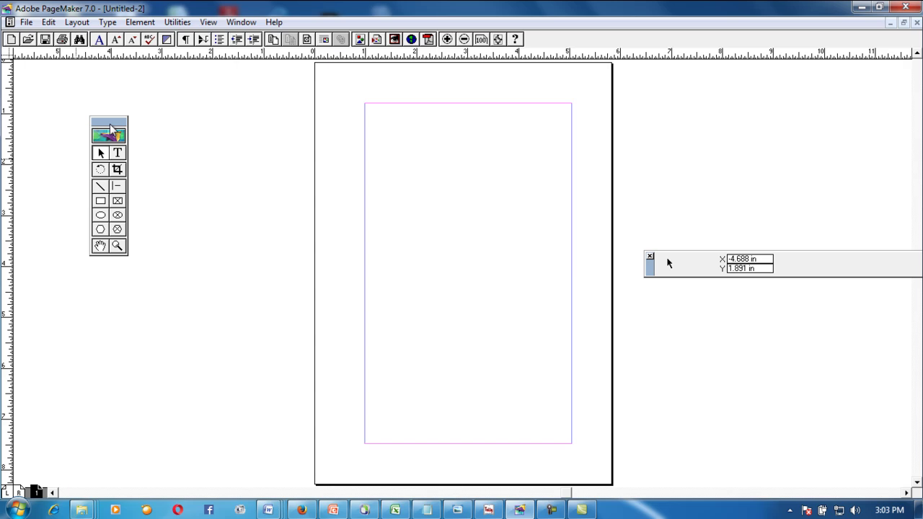
left_click_drag(110, 129, 61, 102)
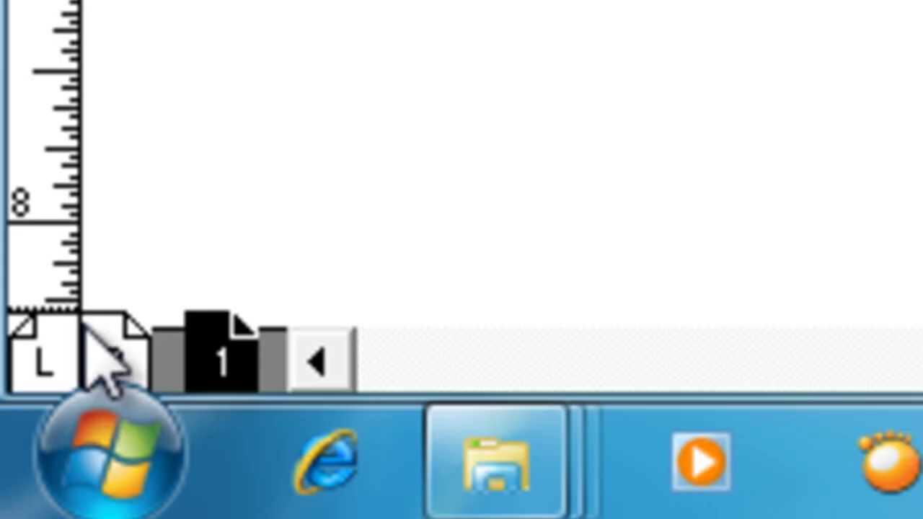
Step: Open the master pages and insert the LM page-number marker just below the left page's text area
left_click(101, 361)
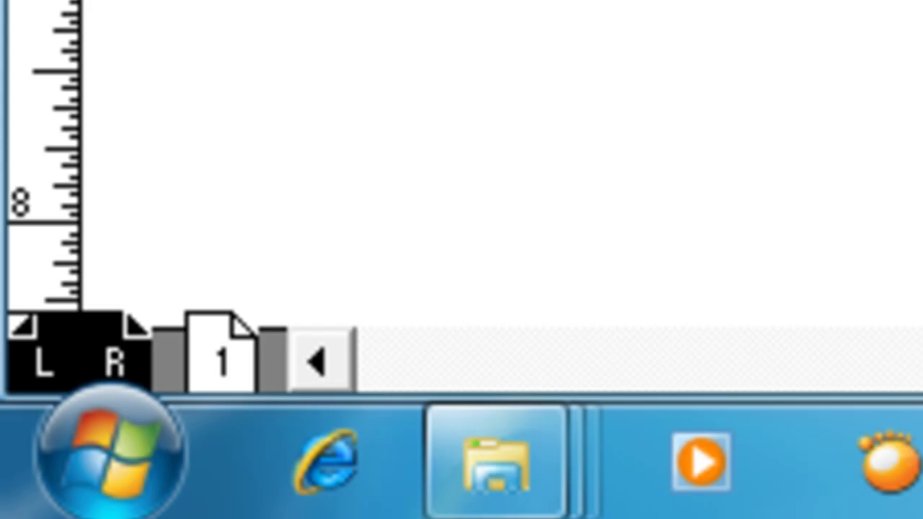
left_click_drag(651, 259, 286, 259)
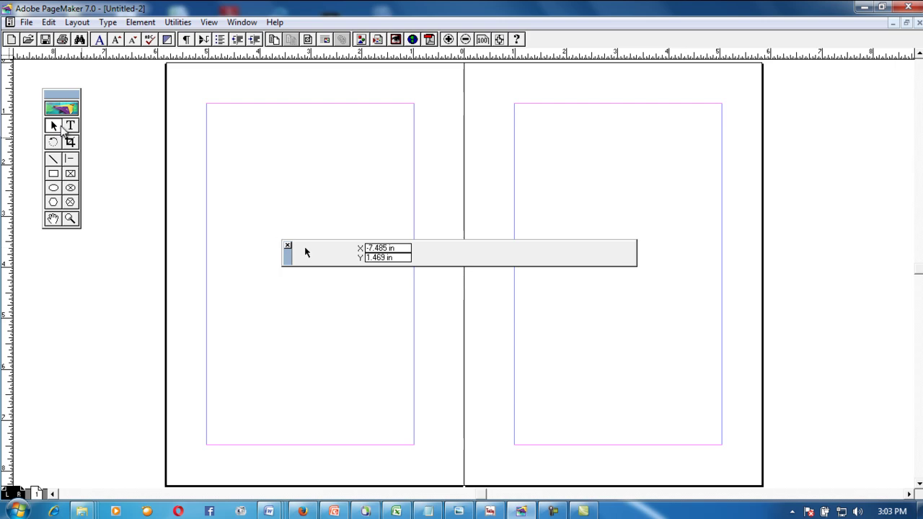
left_click(71, 127)
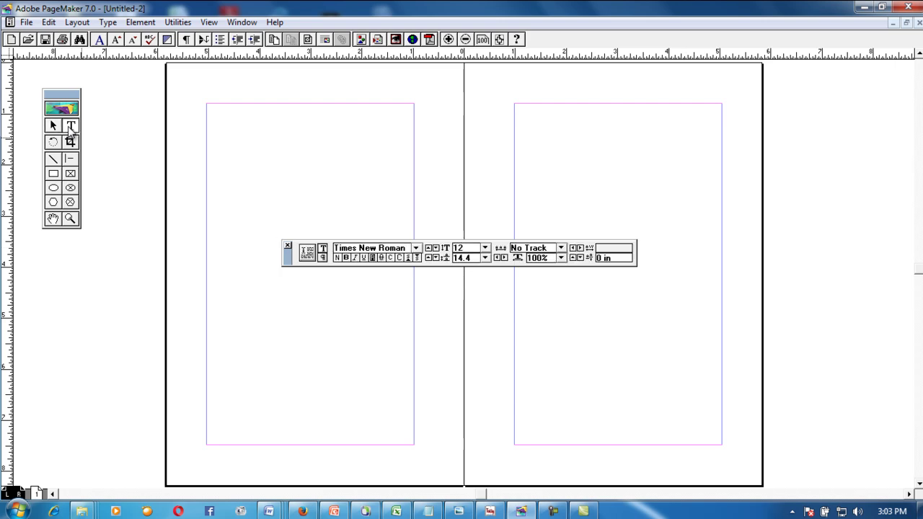
left_click(204, 457)
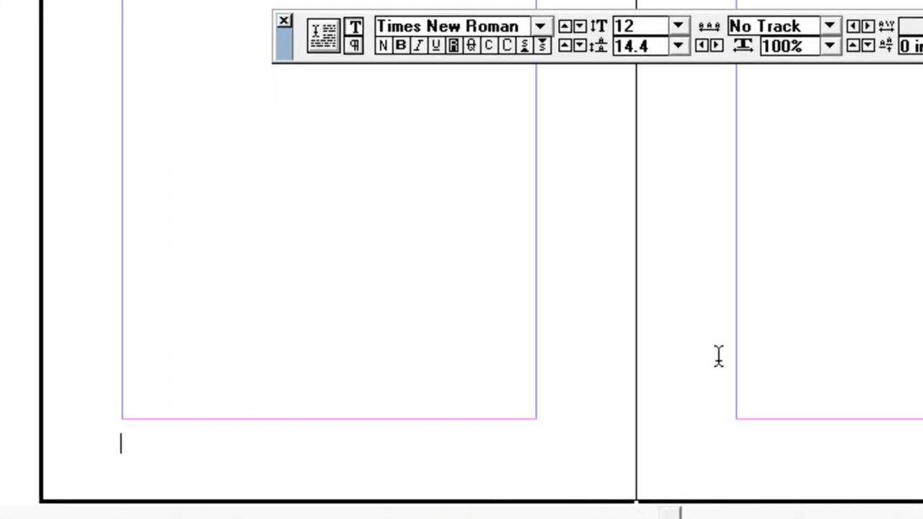
type("1")
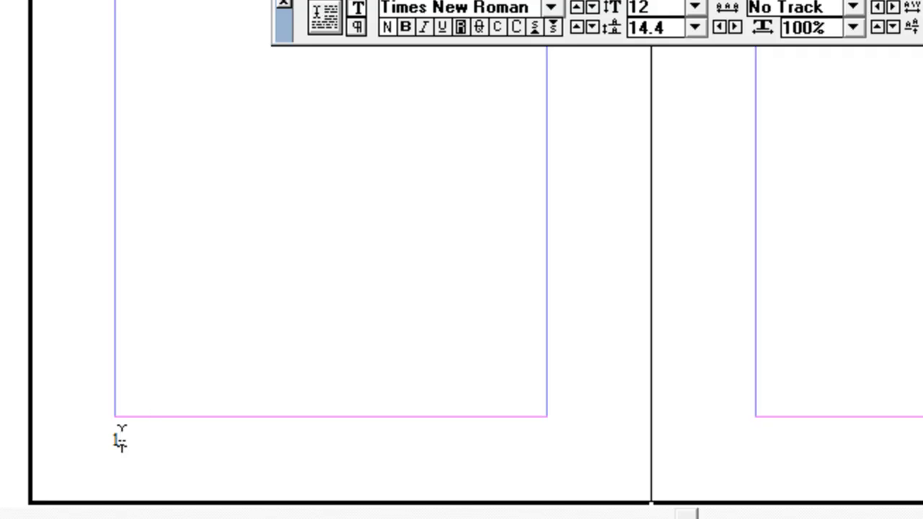
key("BackSpace")
type("LM")
Step: Centre the LM page-number marker beneath the left master page's text area
left_click_drag(141, 447, 110, 444)
left_click(145, 444)
key("ctrl+a")
key("ctrl+shift+c")
key("ctrl+shift+r")
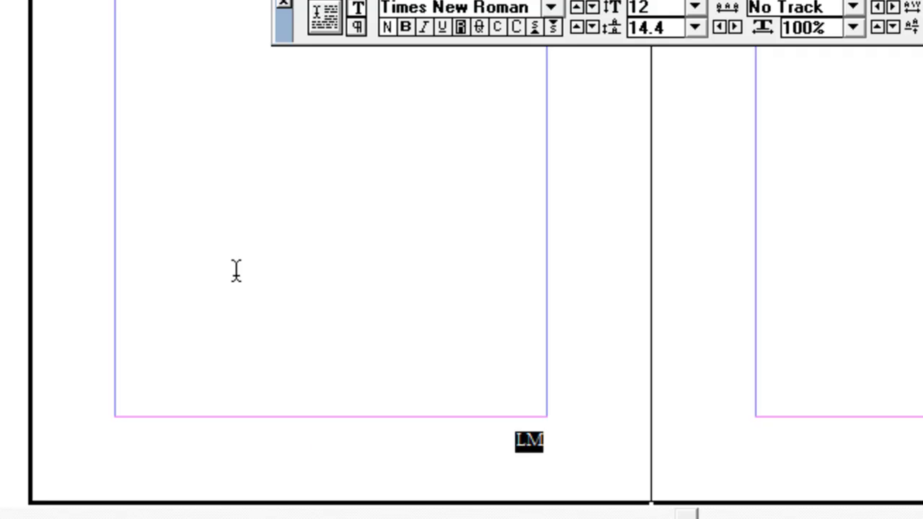
key("ctrl+shift+c")
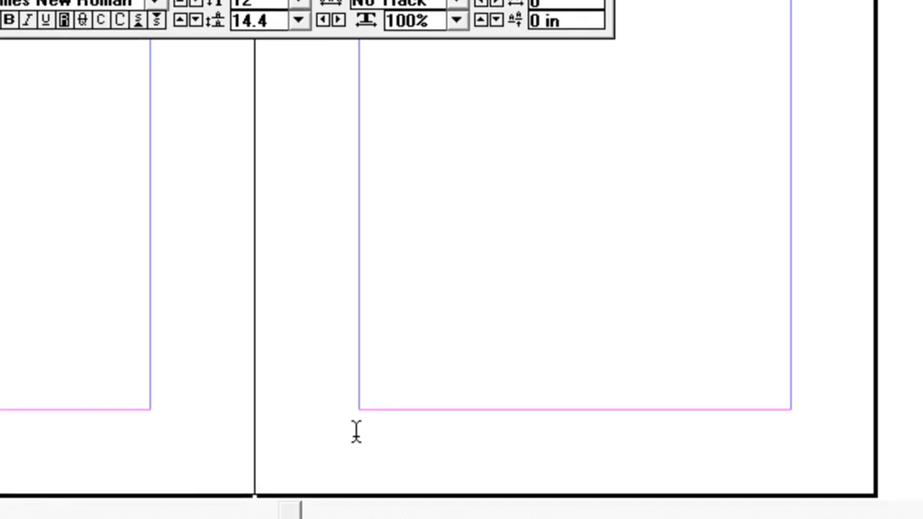
Step: Insert the RM page-number marker below the right master page's text area and centre it
left_click(360, 438)
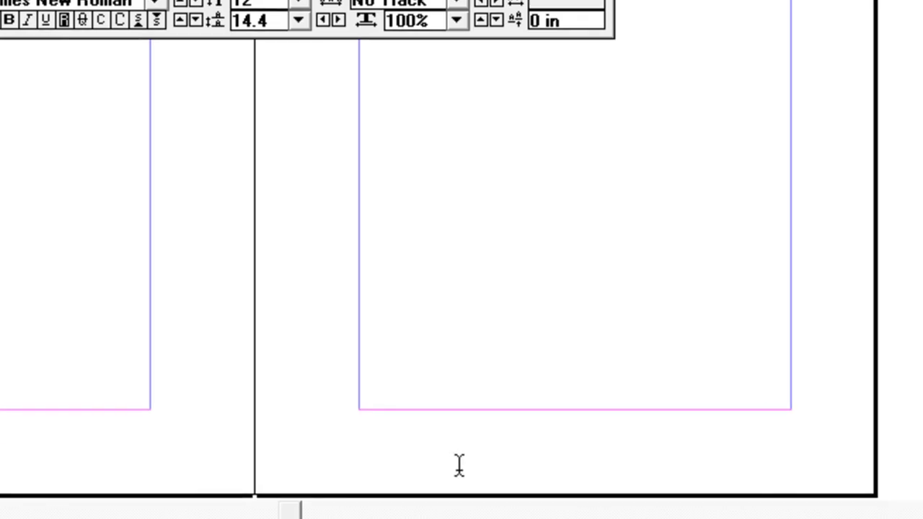
type("RM")
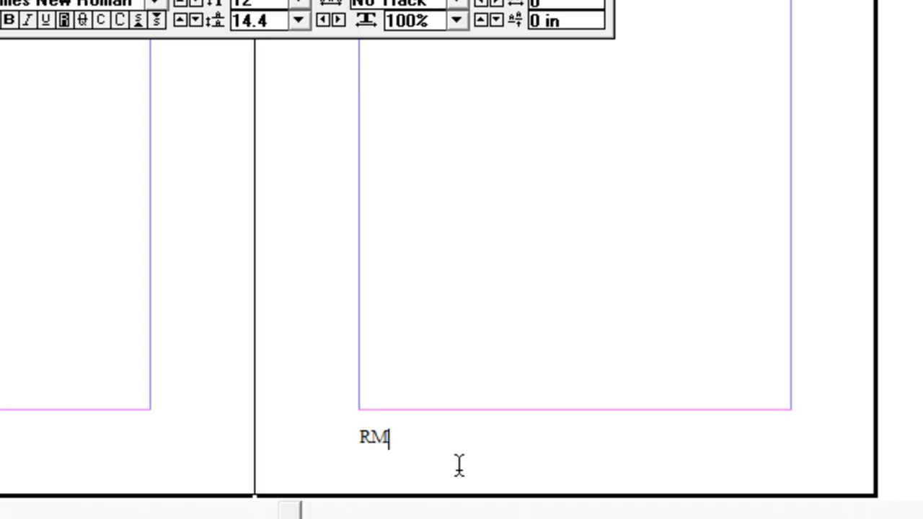
key("ctrl+a")
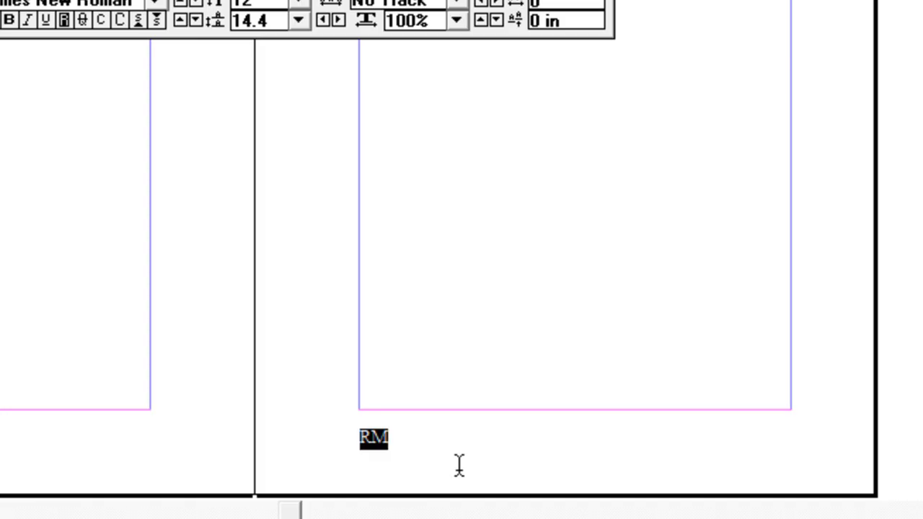
key("ctrl+shift+c")
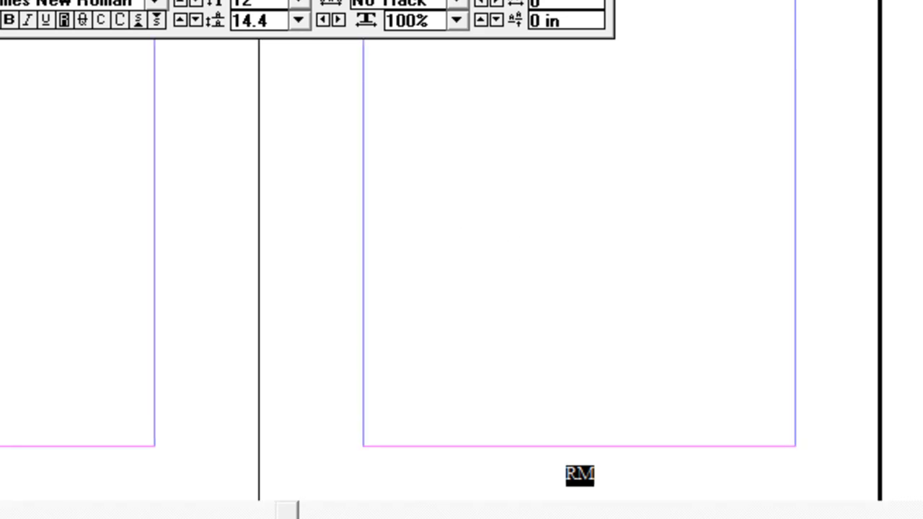
Step: Add the bold, centred header "BUILD BOOKLET" above the left master page's text area
left_click(86, 77)
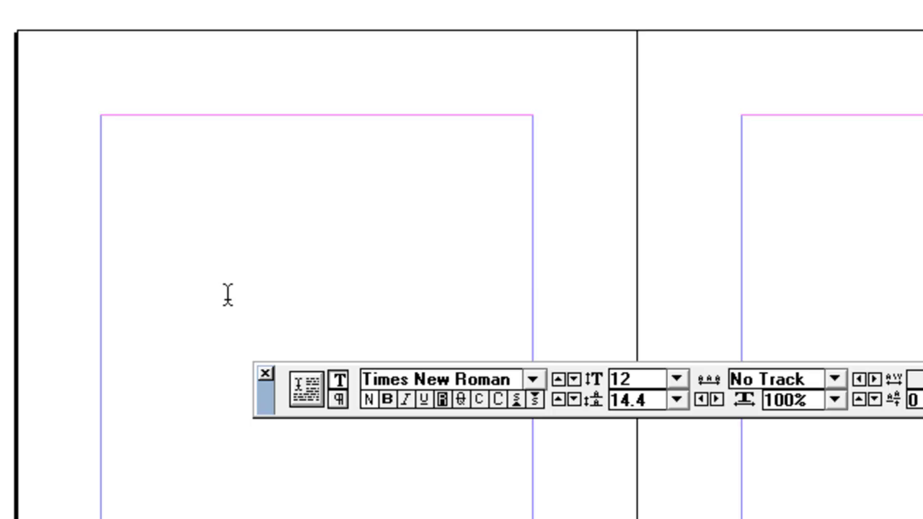
type("BUILD BOOKLET")
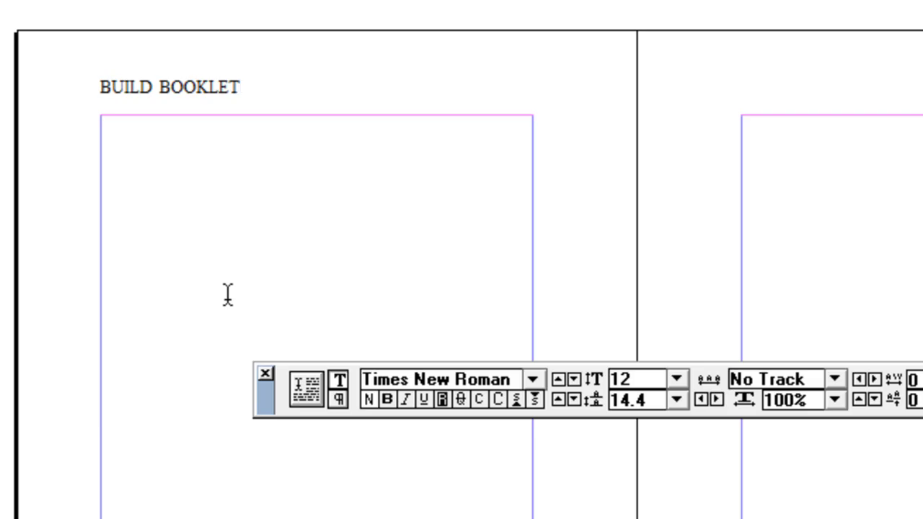
key("ctrl+a")
key("ctrl+shift+c")
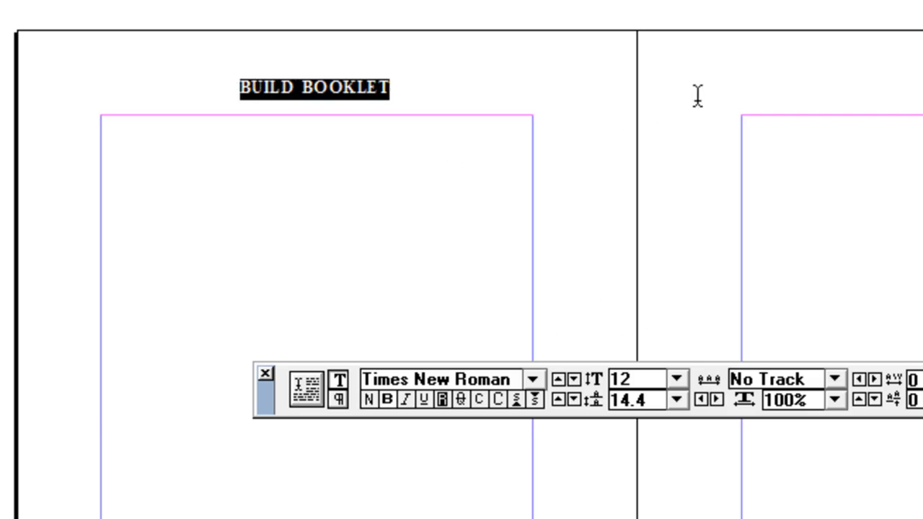
Step: Add a surname as an italic, left-aligned header above the right master page's text area
left_click(741, 88)
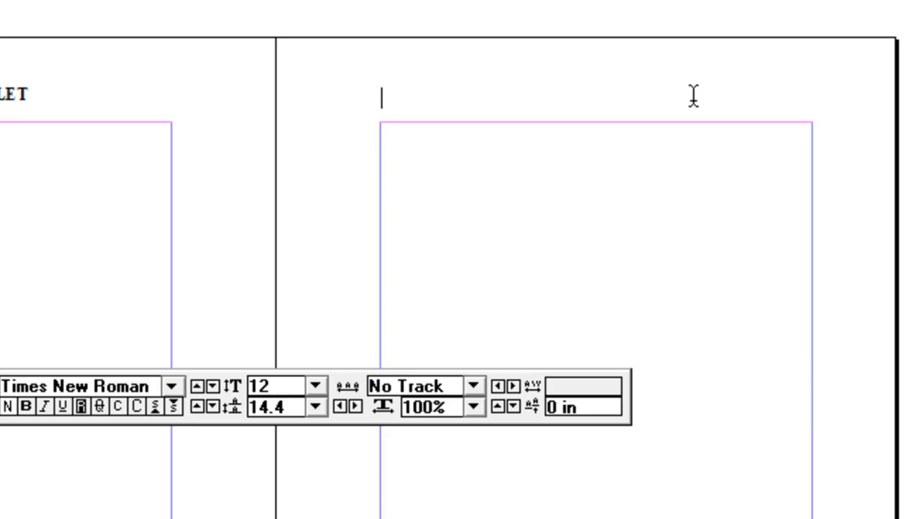
type("Smith")
key("shift+Home")
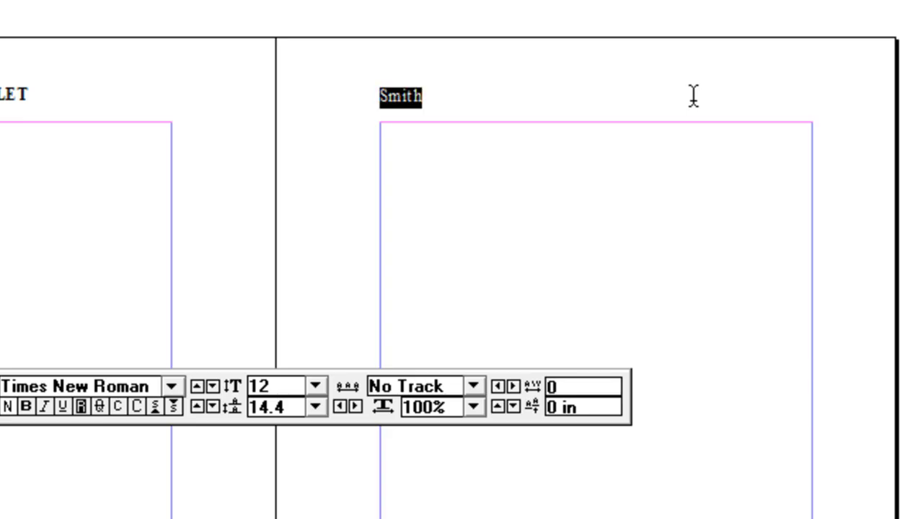
key("ctrl+shift+i")
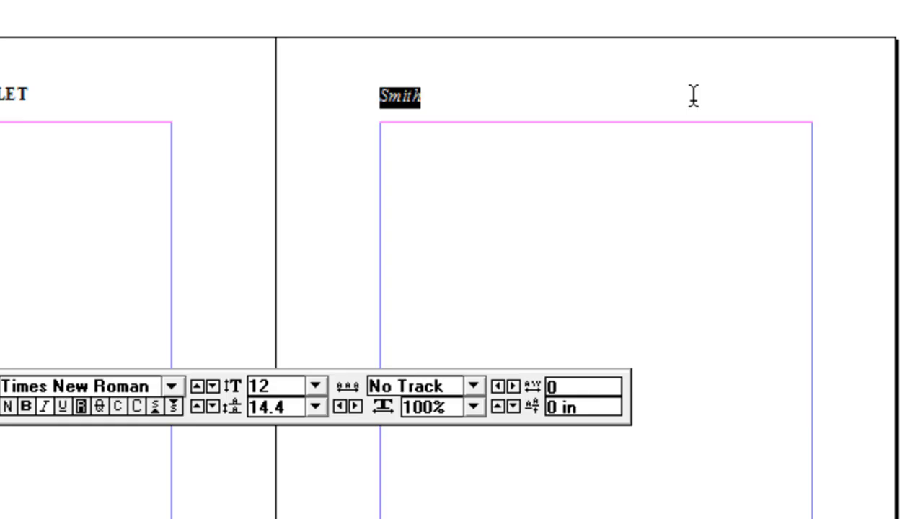
key("Escape")
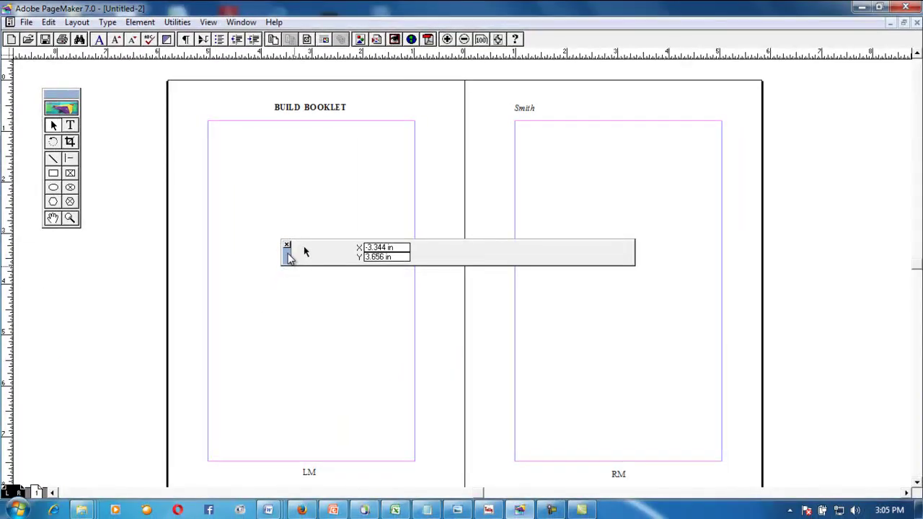
Step: Hide the control palette and go from the master pages to page 1
key("ctrl+apostrophe")
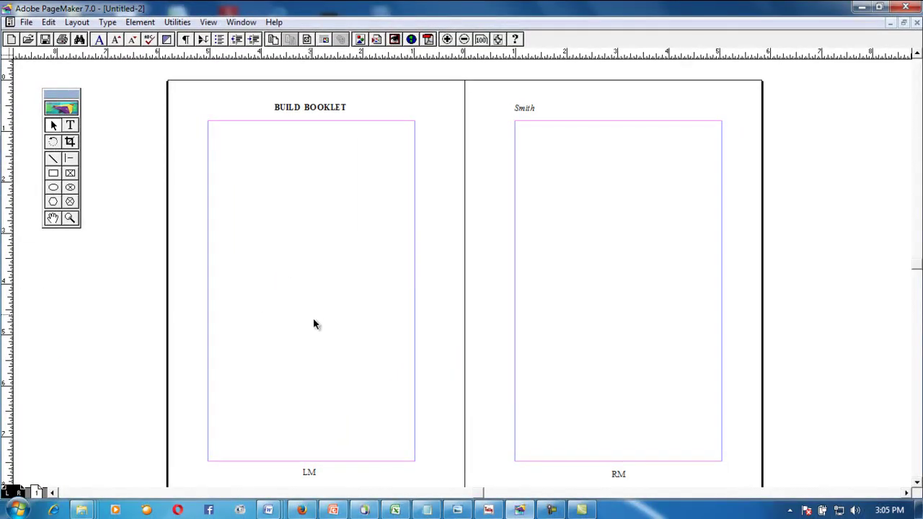
key("ctrl+0")
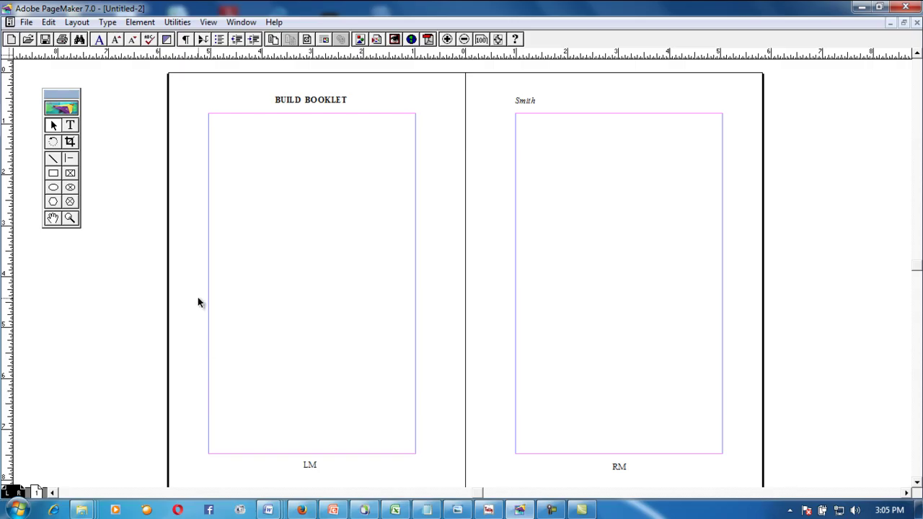
key("ctrl+0")
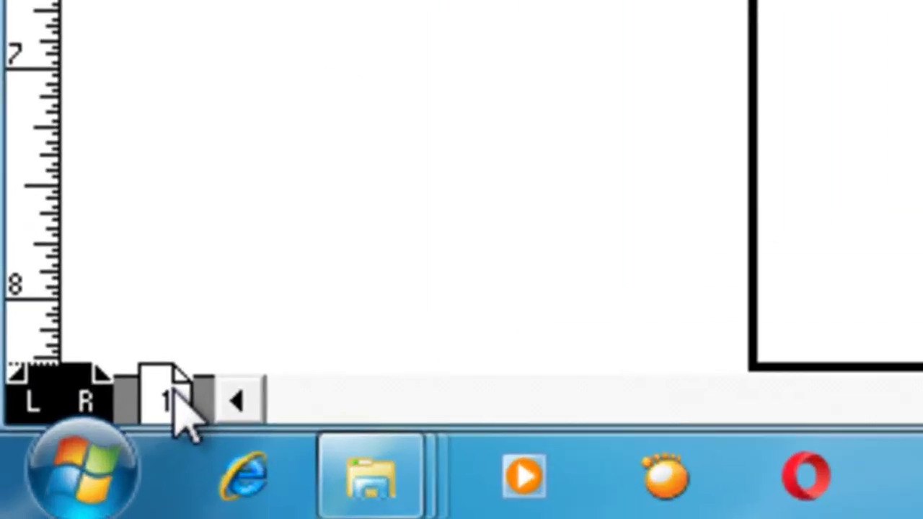
left_click(174, 405)
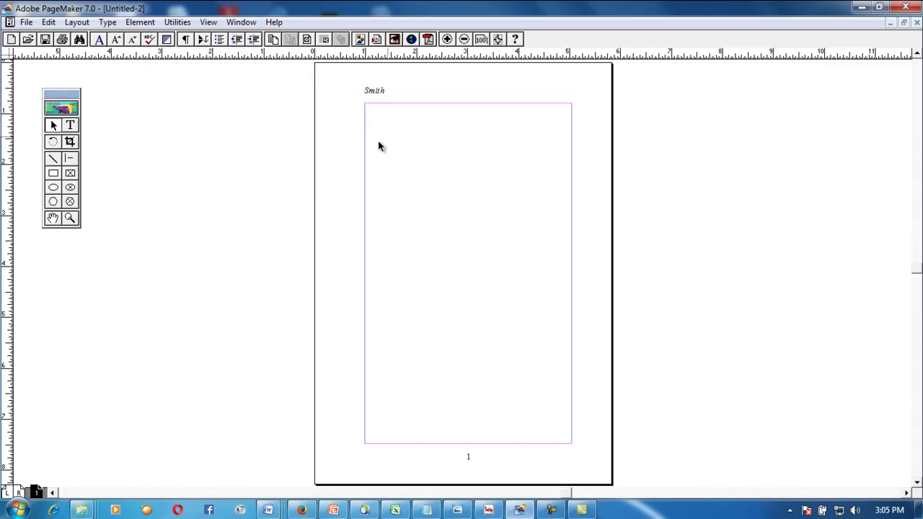
Step: Enter the sample text "sdfsdf" at the top of page 1's text area and "fsdfdsf" several lines below it
left_click(69, 126)
left_click(370, 107)
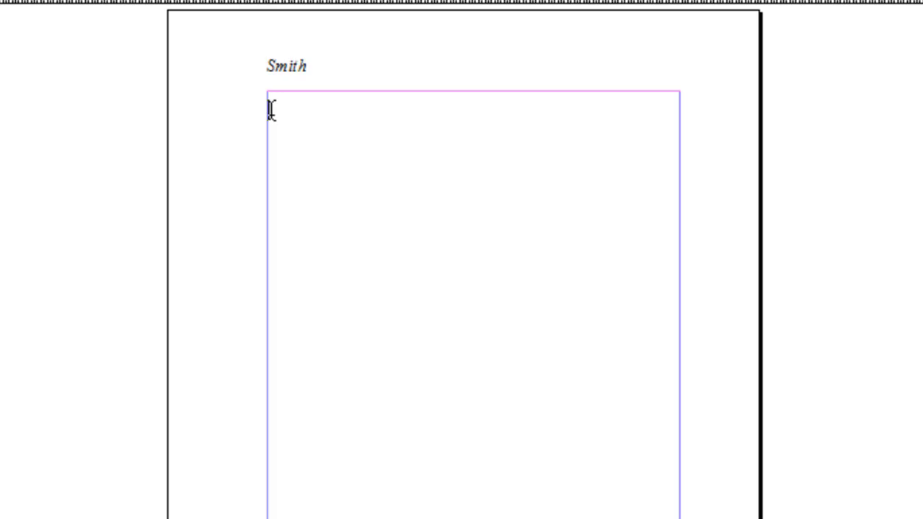
type("sdfsdf")
key("Return")
key("Return")
key("Return")
key("Return")
key("Return")
key("Return")
type("fsdfdsf")
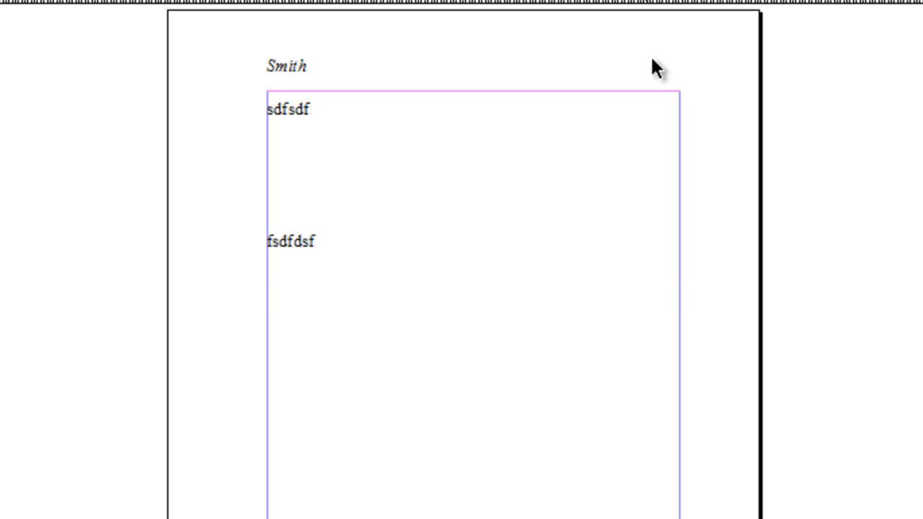
Step: Delete the "fsdfdsf" text block from page 1
left_click(288, 109)
left_click(300, 243)
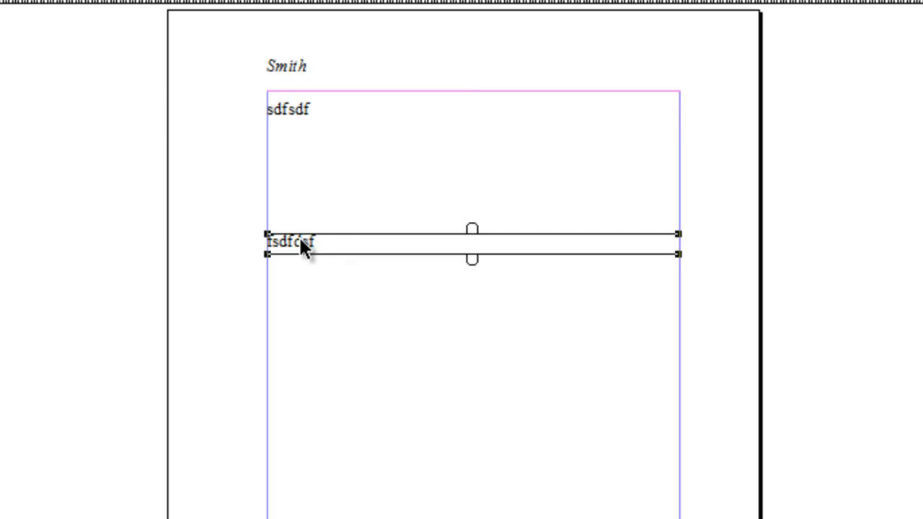
key("Delete")
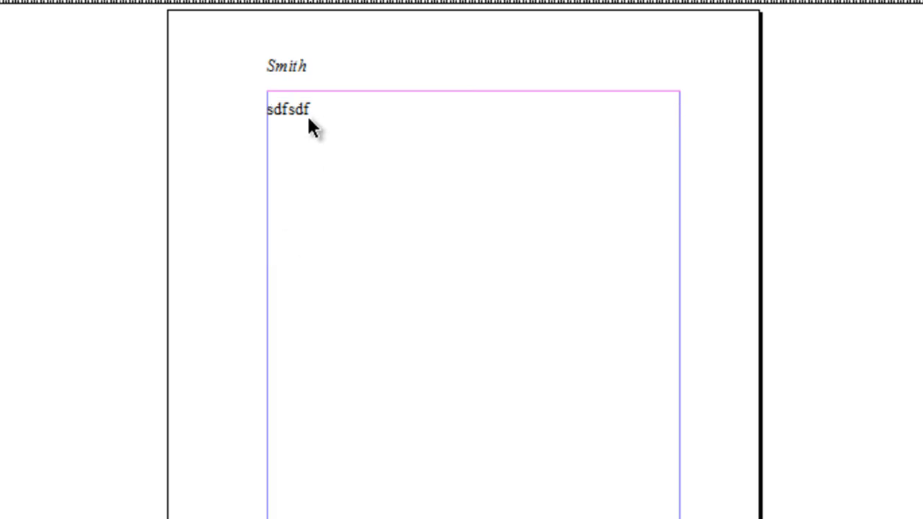
Step: Delete the "sdfsdf" text block from page 1 and open a new empty story in the story editor
left_click(311, 122)
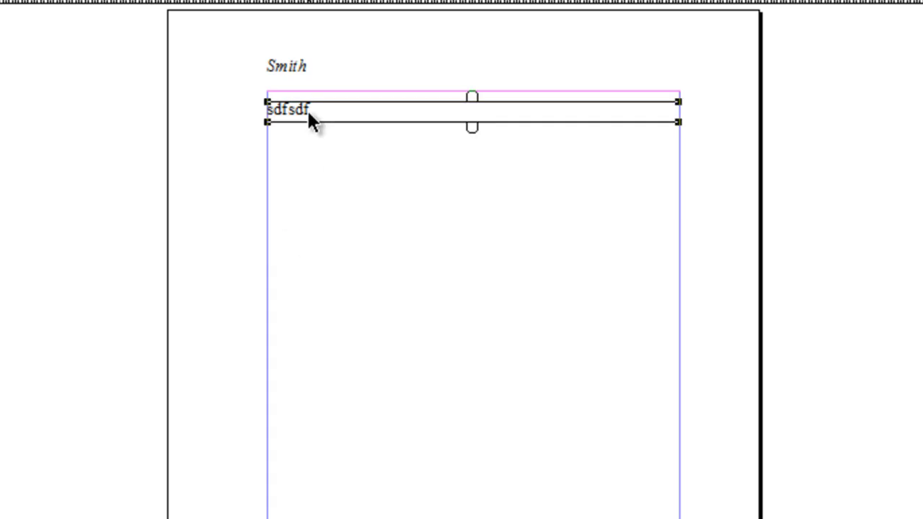
key("Delete")
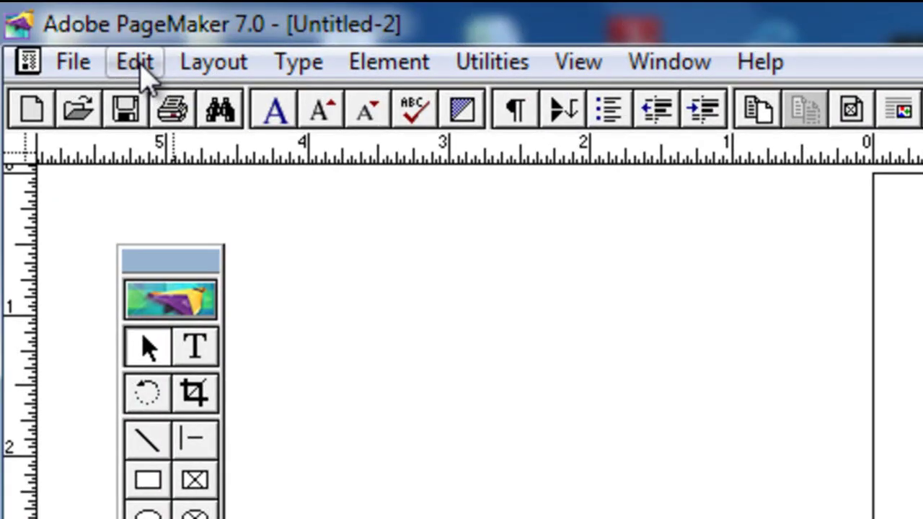
left_click(137, 63)
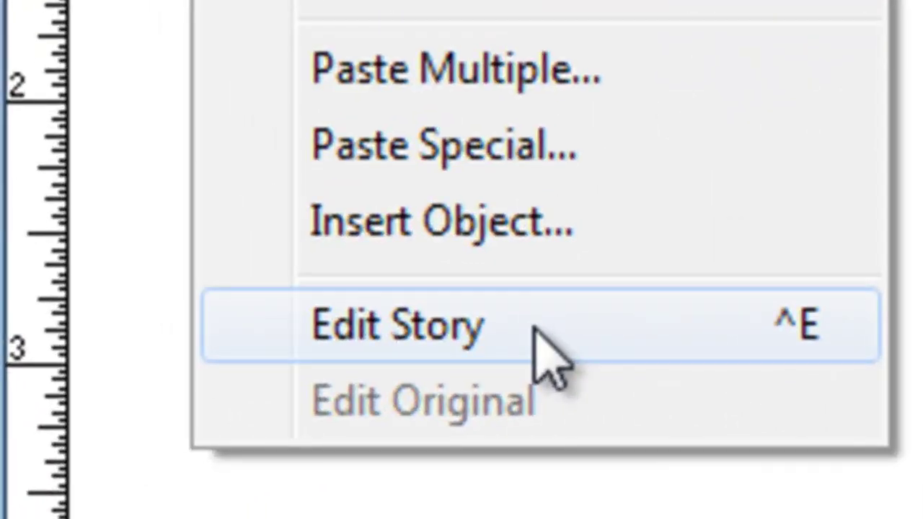
left_click(277, 435)
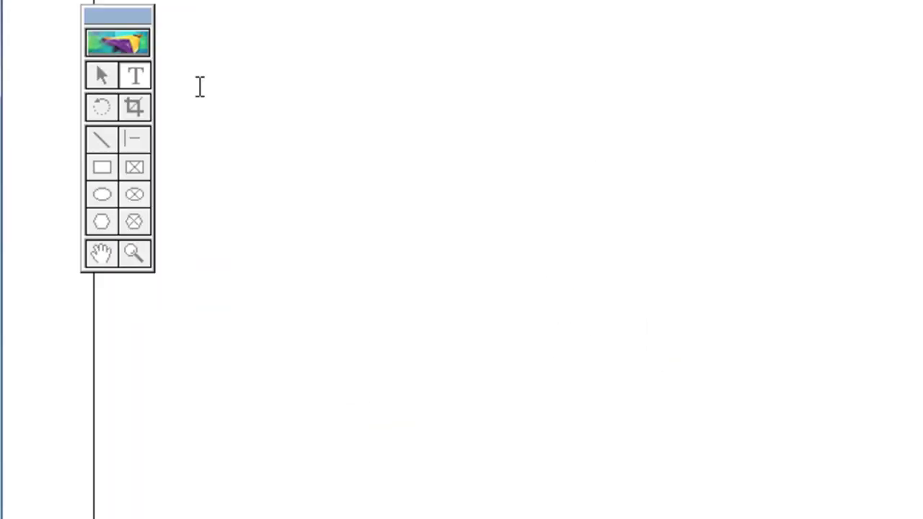
left_click_drag(61, 98, 112, 316)
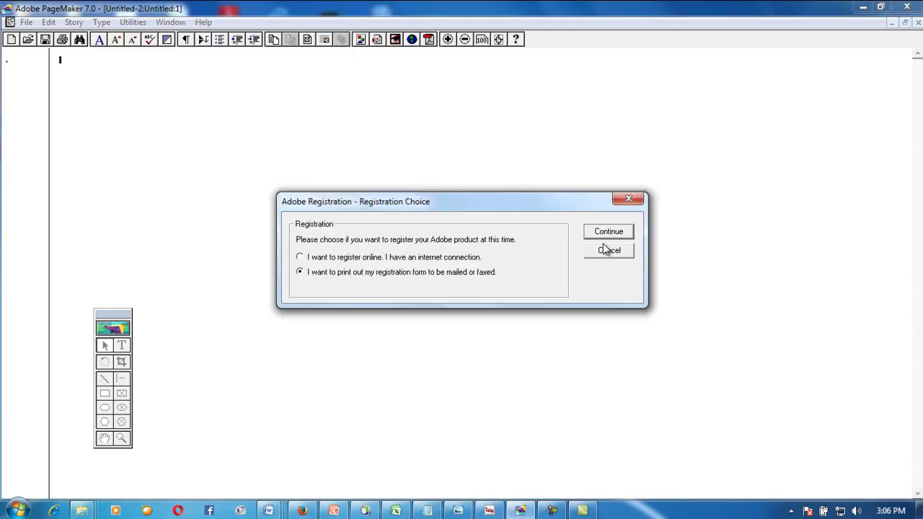
Step: Open the printable Adobe registration form in the browser and copy the paragraph below the Serial Number field
left_click(612, 231)
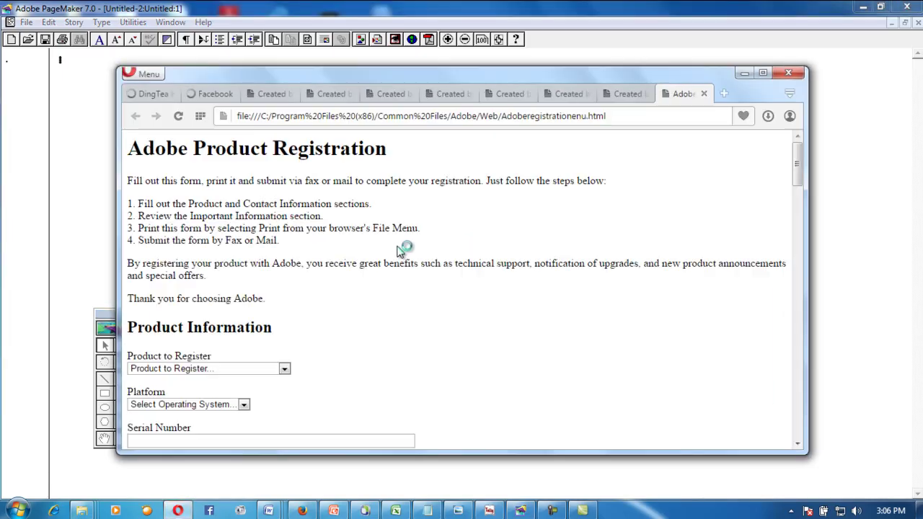
scroll(300, 282, "down", 3)
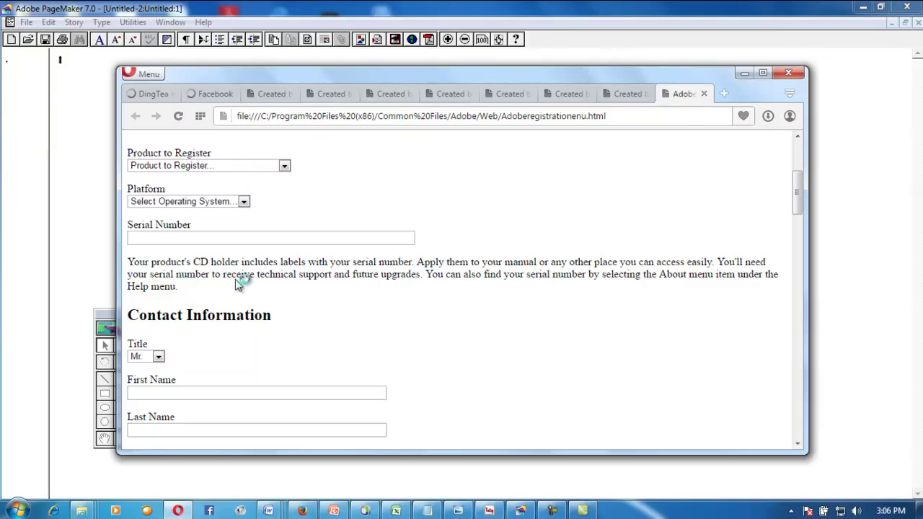
left_click_drag(179, 287, 126, 263)
right_click(156, 264)
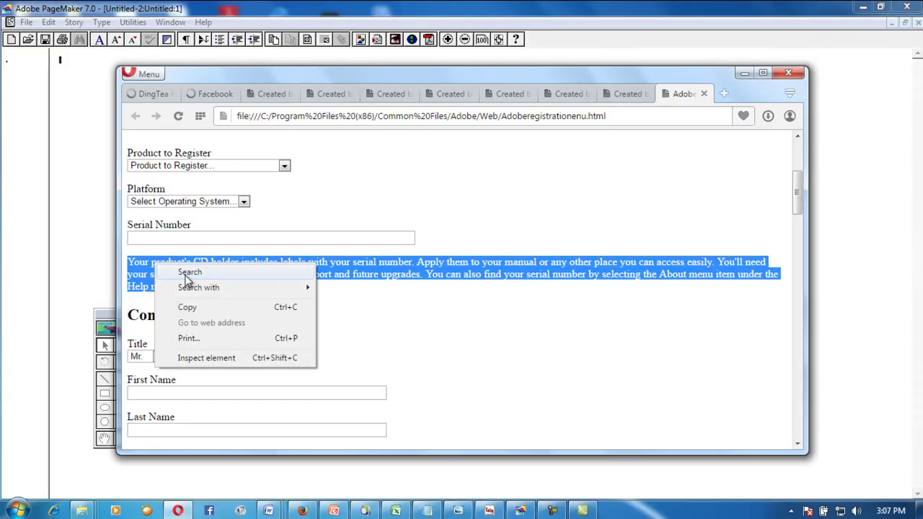
left_click(194, 308)
left_click(744, 73)
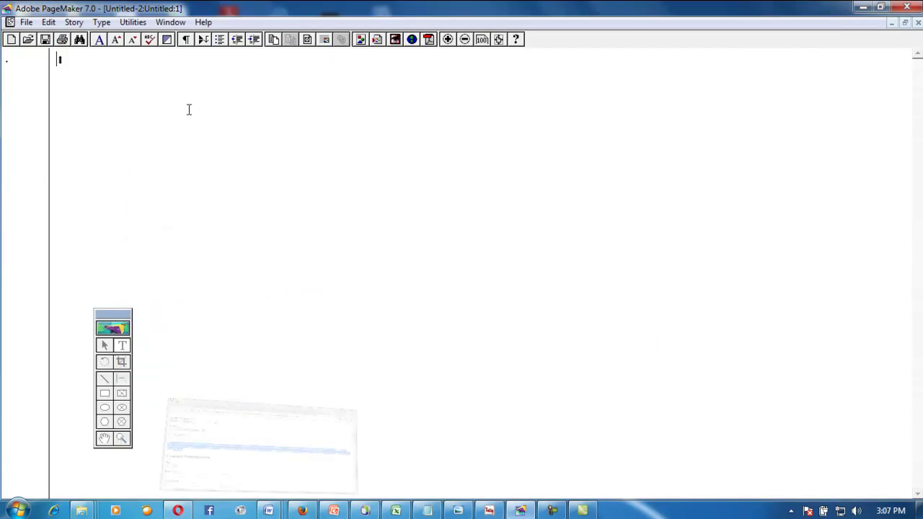
Step: Paste the copied paragraph into the story repeatedly until it holds enough filler text for many booklet pages
key("ctrl+v")
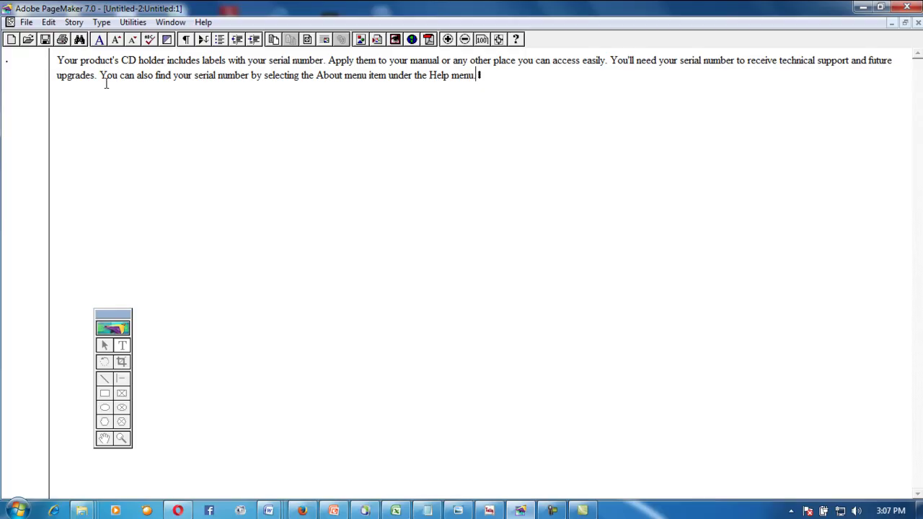
key("ctrl+v")
key("ctrl+v")
key("ctrl+v")
key("ctrl+v")
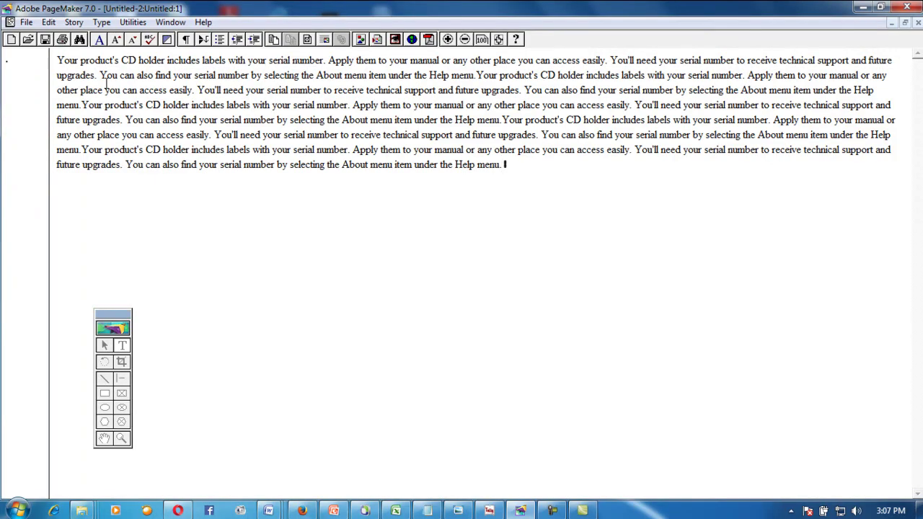
key("ctrl+v")
key("ctrl+v")
key("ctrl+v")
key("ctrl+v")
key("ctrl+v")
key("ctrl+v")
key("ctrl+v")
key("ctrl+v")
key("ctrl+v")
key("ctrl+v")
key("ctrl+v")
key("ctrl+v")
key("ctrl+v")
key("ctrl+v")
key("ctrl+v")
key("ctrl+v")
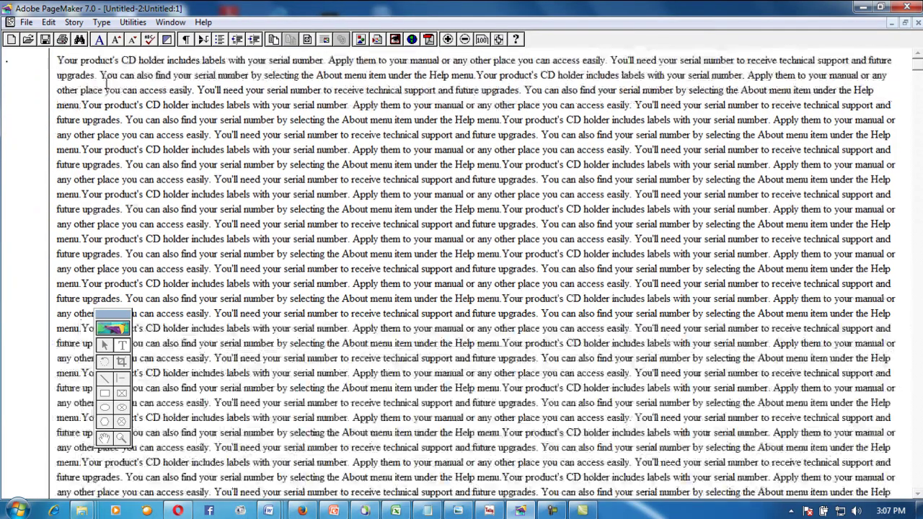
key("ctrl+v")
key("ctrl+v")
key("ctrl+v")
key("ctrl+v")
key("ctrl+v")
key("ctrl+v")
key("ctrl+v")
key("ctrl+v")
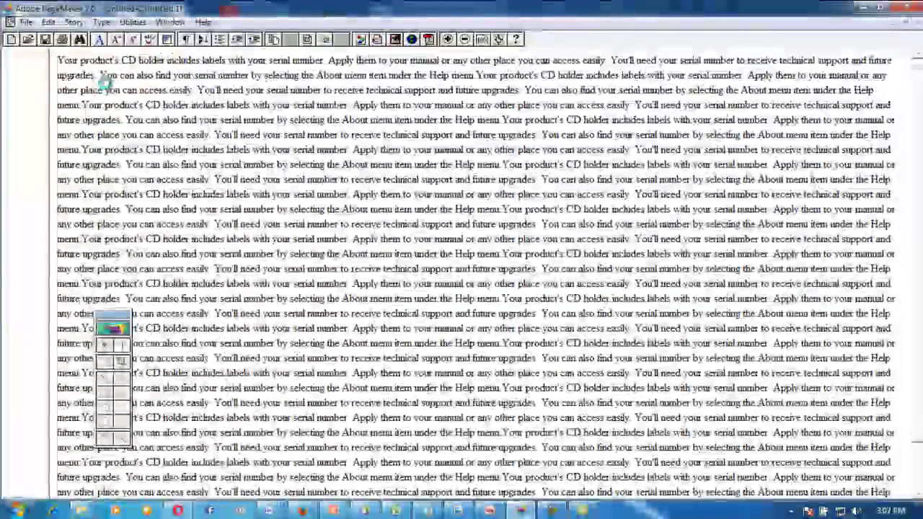
key("ctrl+v")
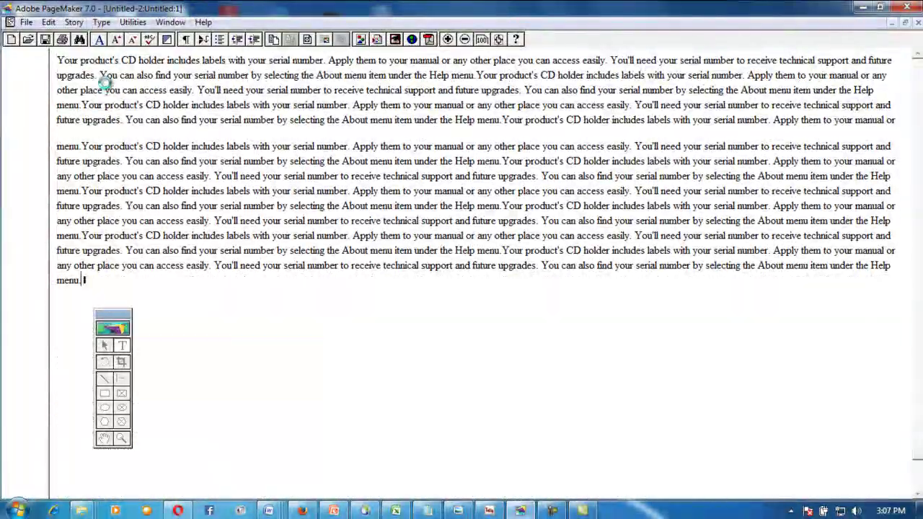
key("ctrl+v")
key("ctrl+v")
key("ctrl+v")
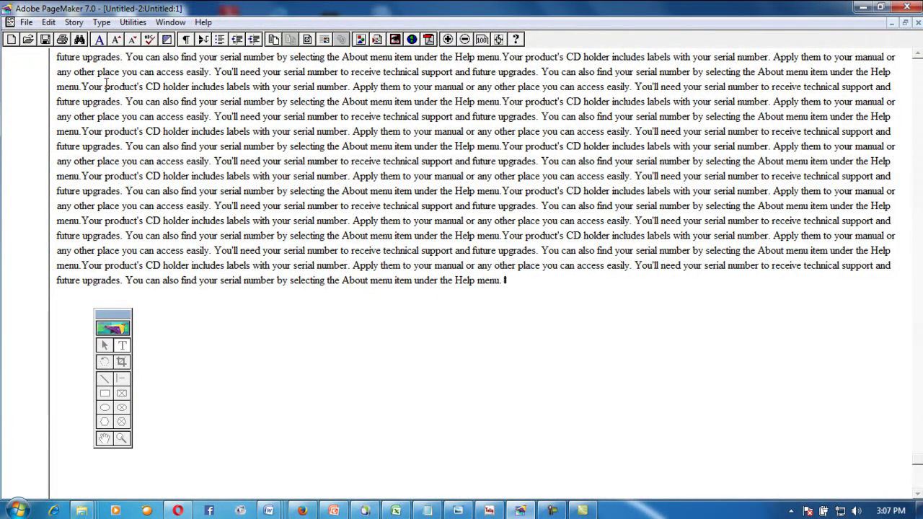
left_click(26, 22)
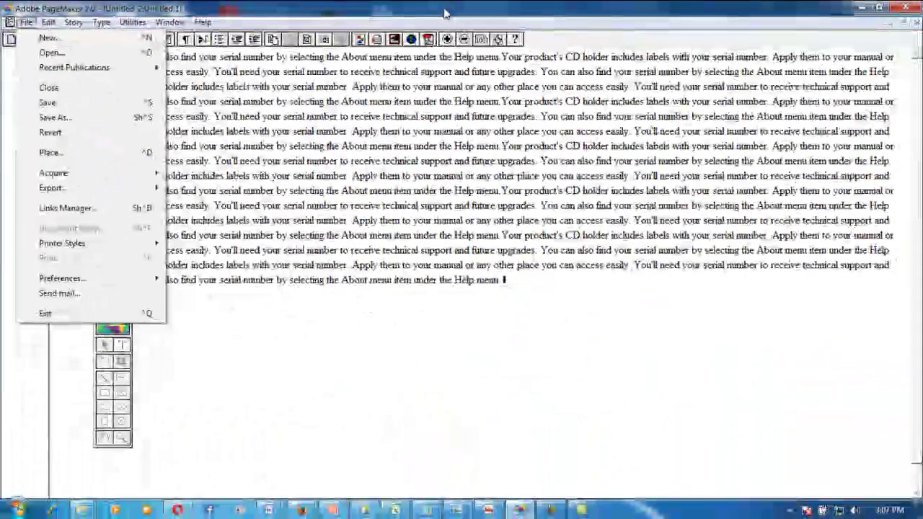
left_click(514, 225)
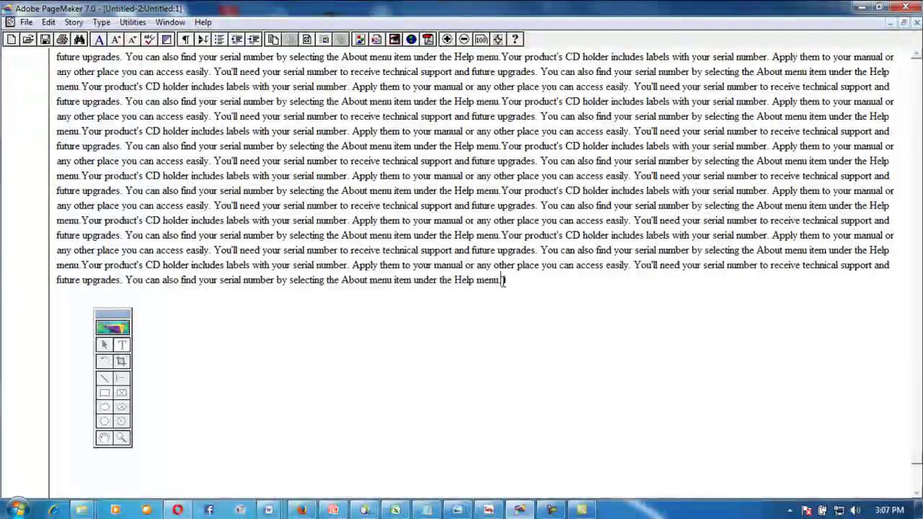
Step: Select the entire story and return to the page layout with the text loaded for placing
key("ctrl+a")
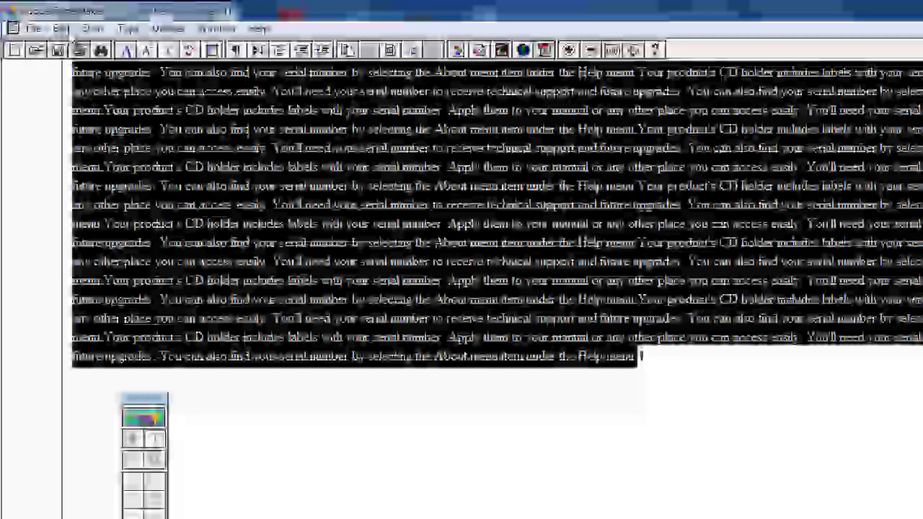
left_click(62, 28)
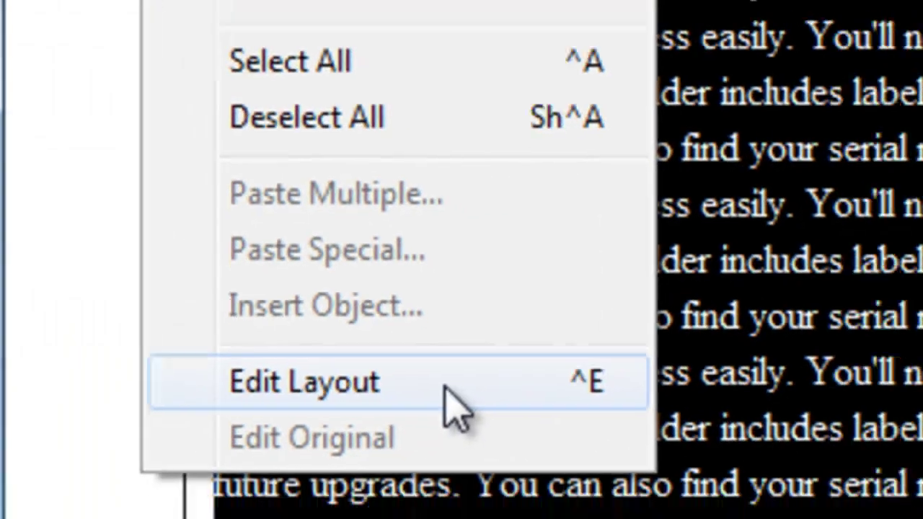
left_click(498, 417)
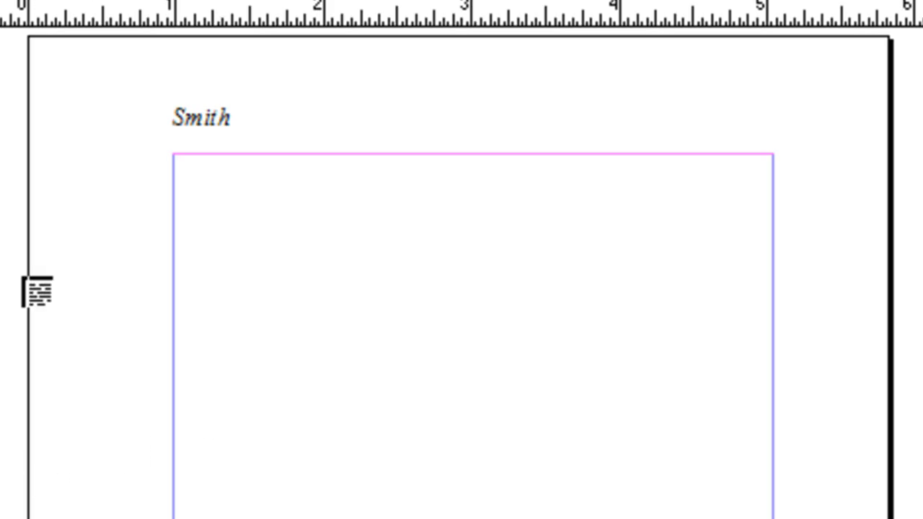
left_click(138, 25)
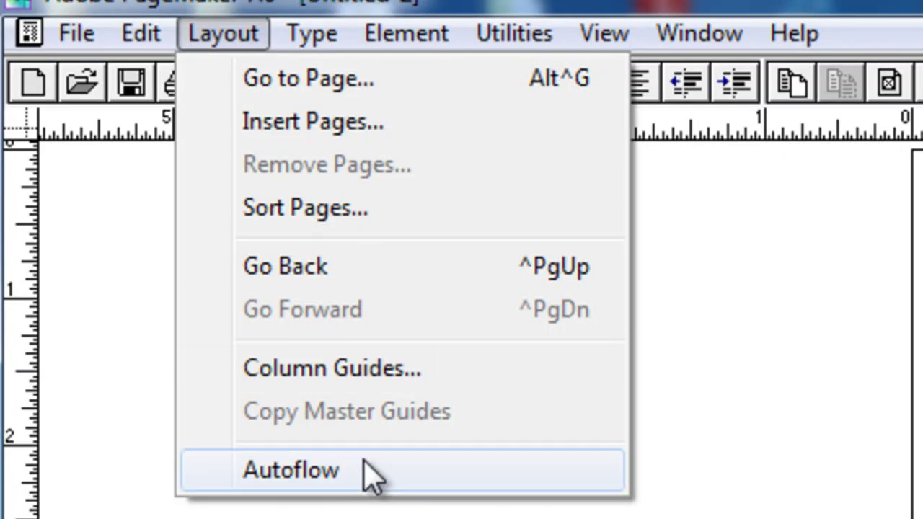
key("Escape")
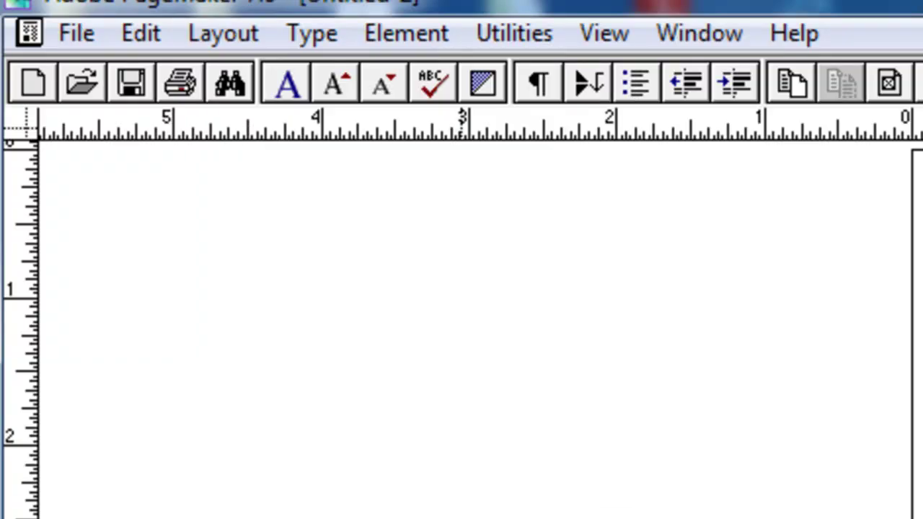
left_click(216, 35)
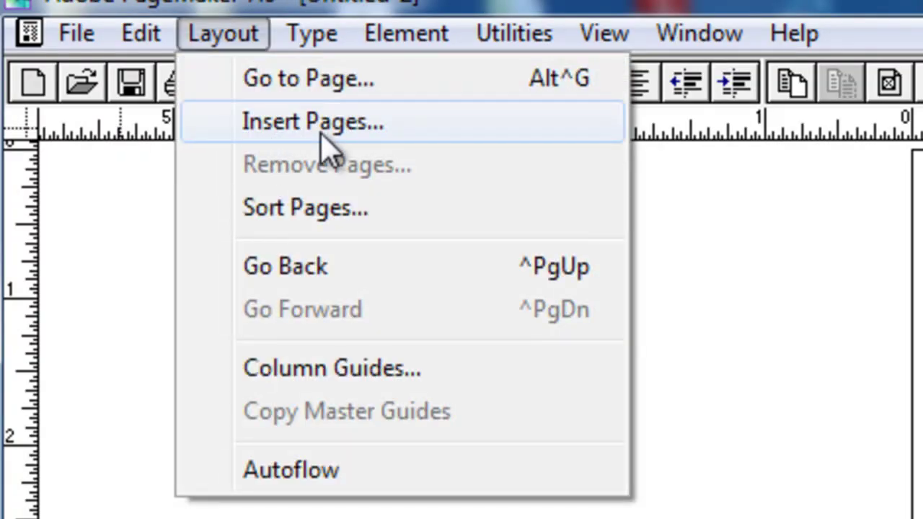
left_click(876, 13)
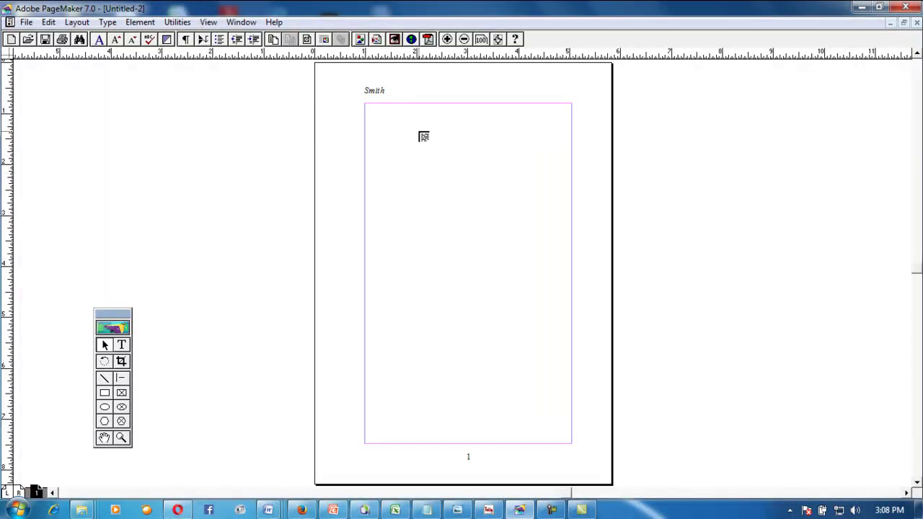
left_click(76, 22)
left_click(295, 12)
Step: Turn on Autoflow and place the loaded story from the upper-left corner of page 1's text area
left_click(77, 22)
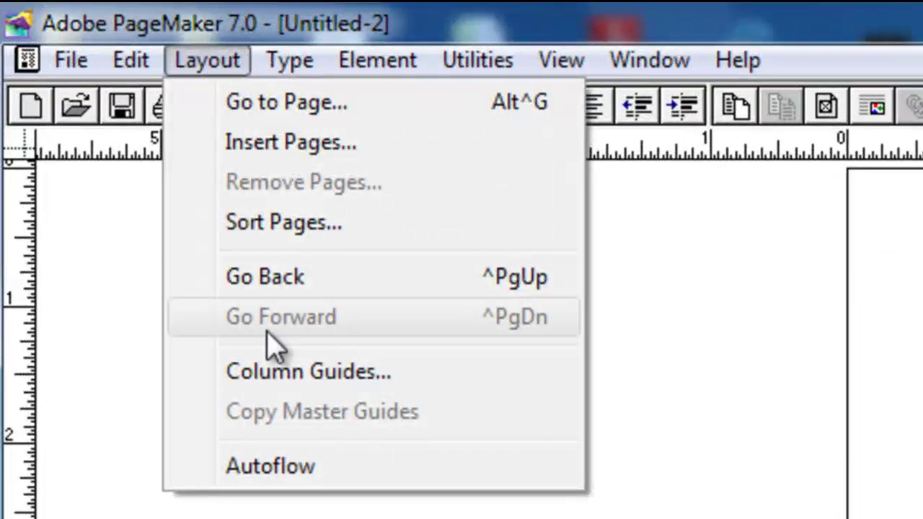
left_click(302, 473)
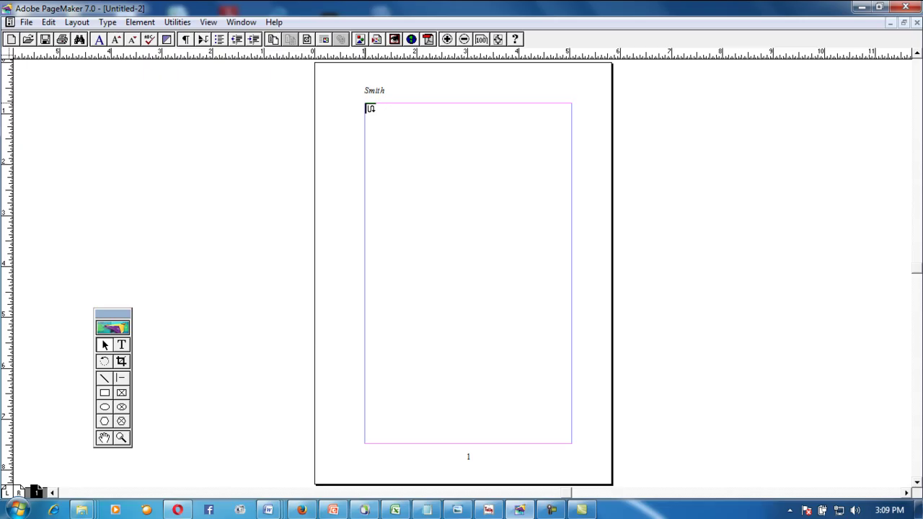
left_click(366, 105)
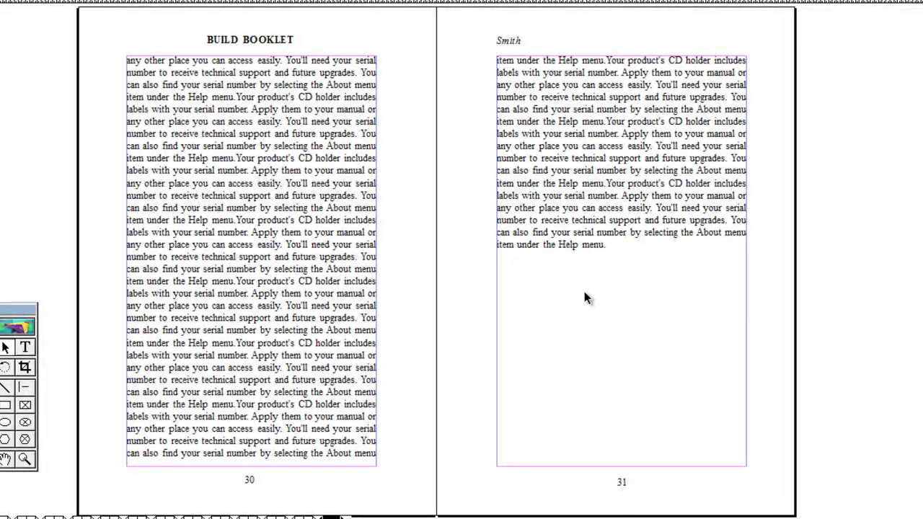
Step: Examine the end of the flowed story, then browse the earlier spreads to check their text, headers and page numbers
left_click(643, 253)
left_click(593, 264)
left_click(584, 217)
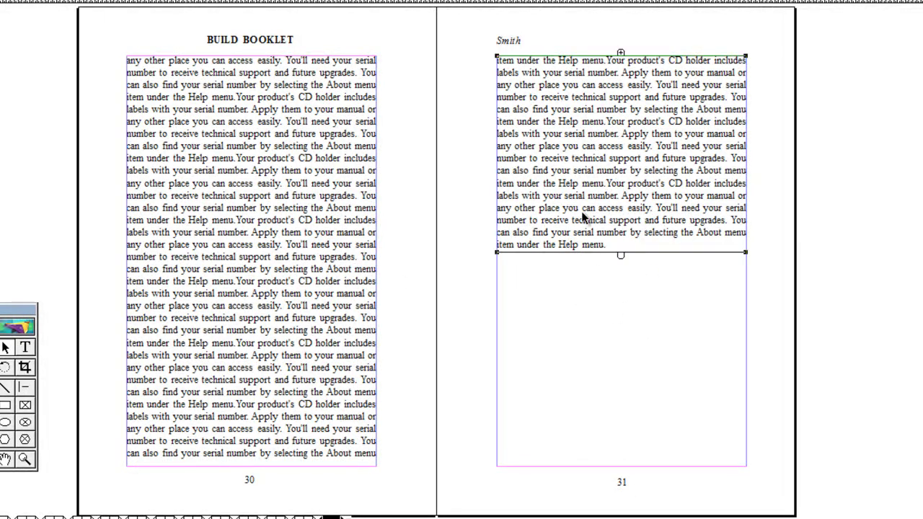
left_click(598, 336)
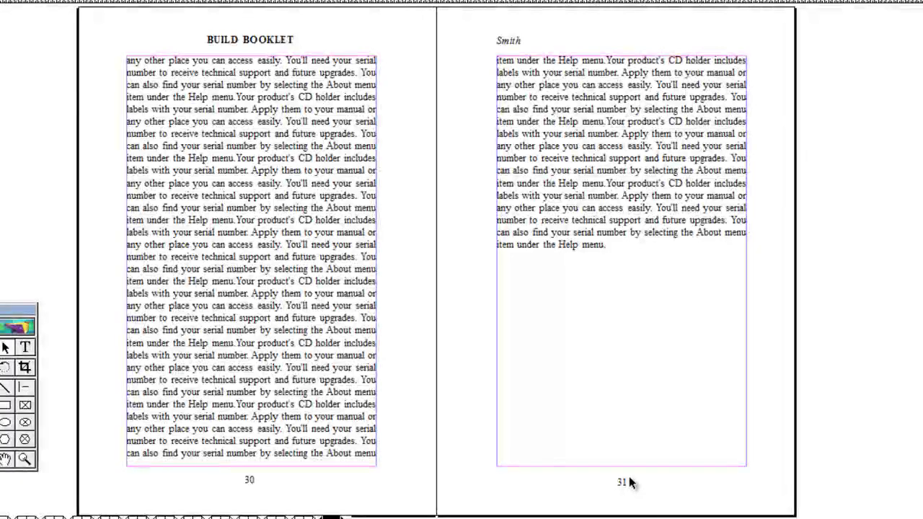
left_click(302, 516)
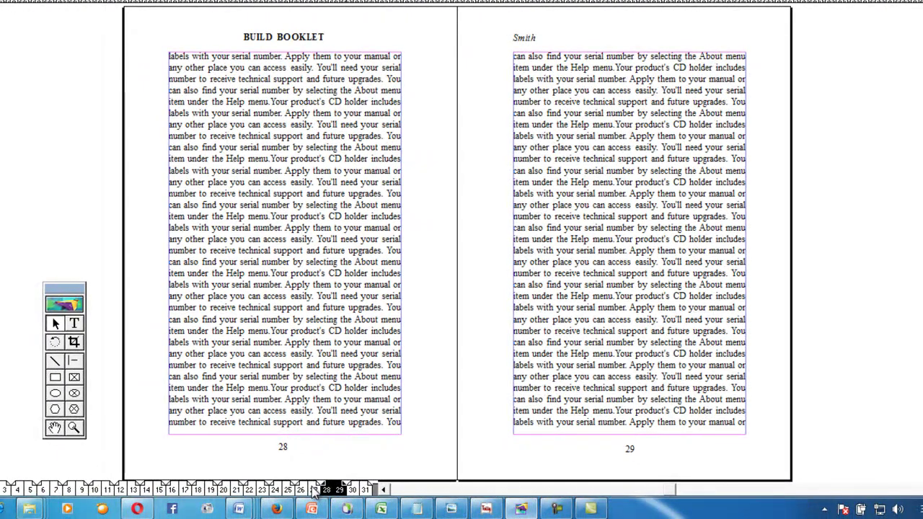
left_click(301, 489)
left_click(288, 490)
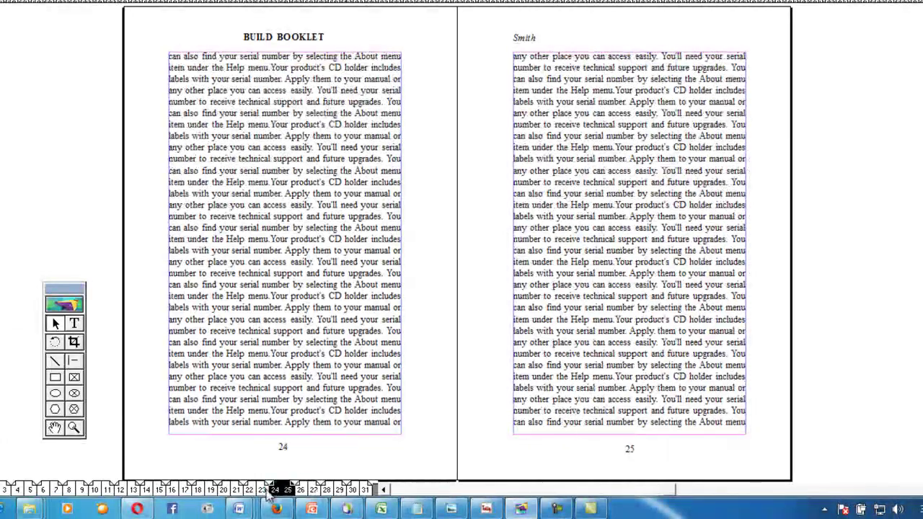
left_click(249, 489)
left_click(223, 489)
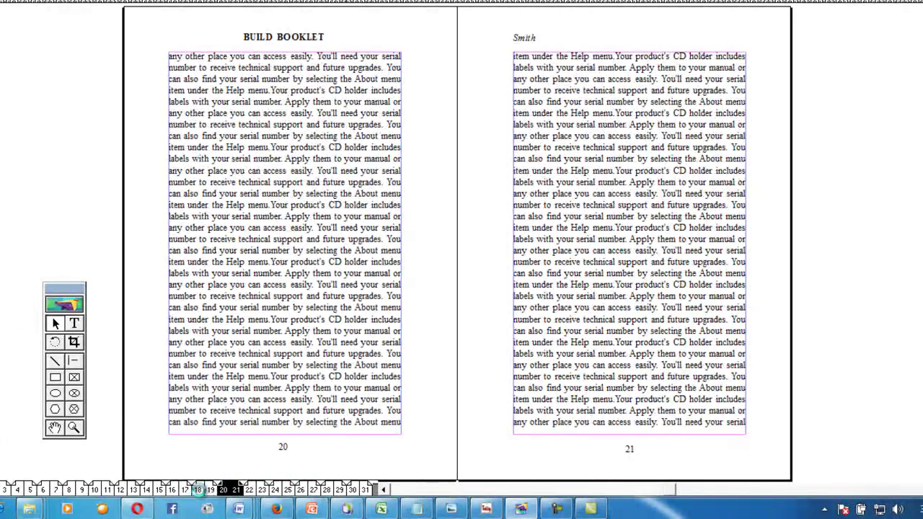
left_click(199, 489)
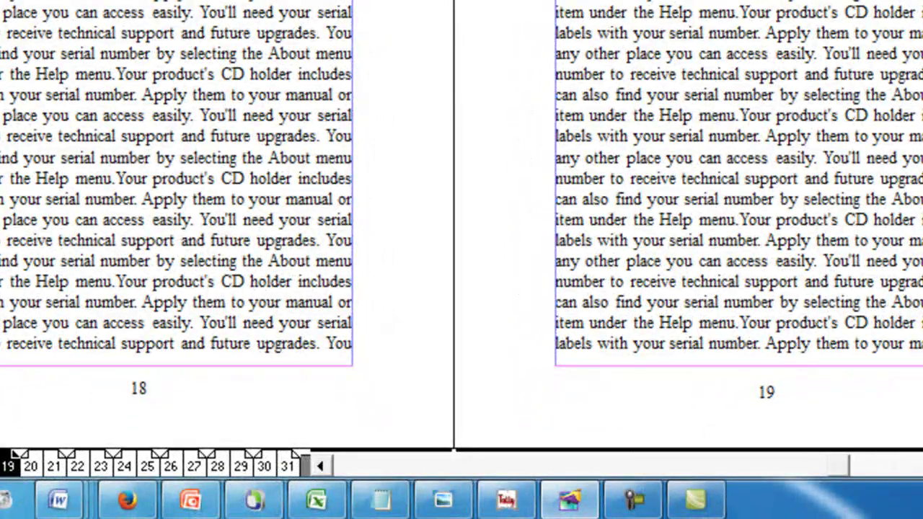
key("Page_Up")
key("Page_Down")
key("Page_Down")
key("Page_Down")
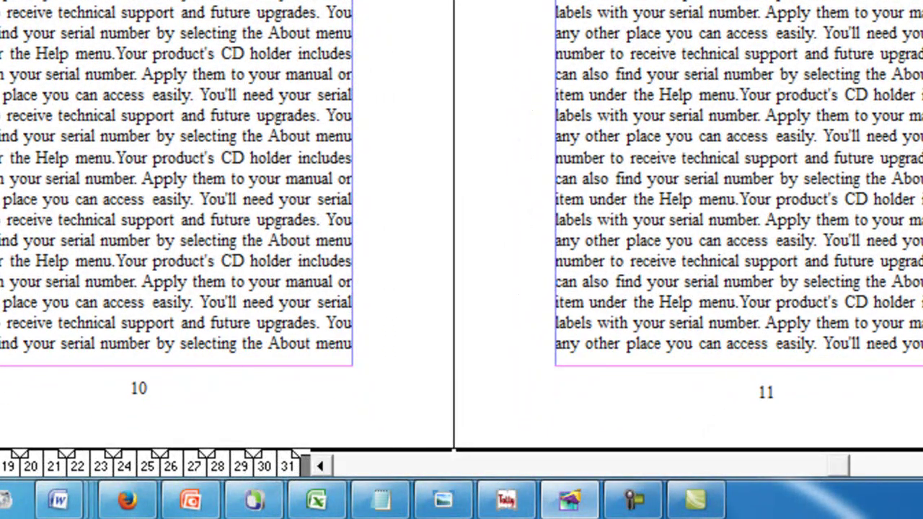
key("Page_Down")
key("Page_Down")
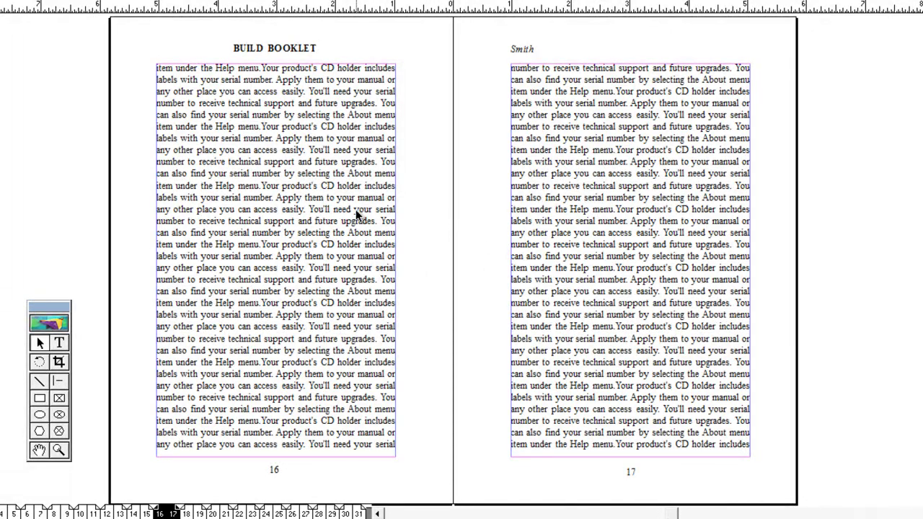
left_click(263, 192)
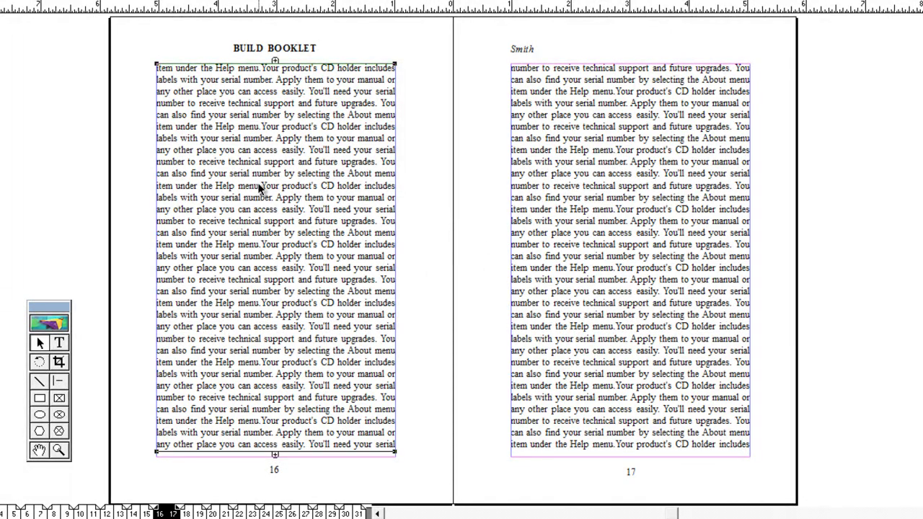
left_click(561, 206)
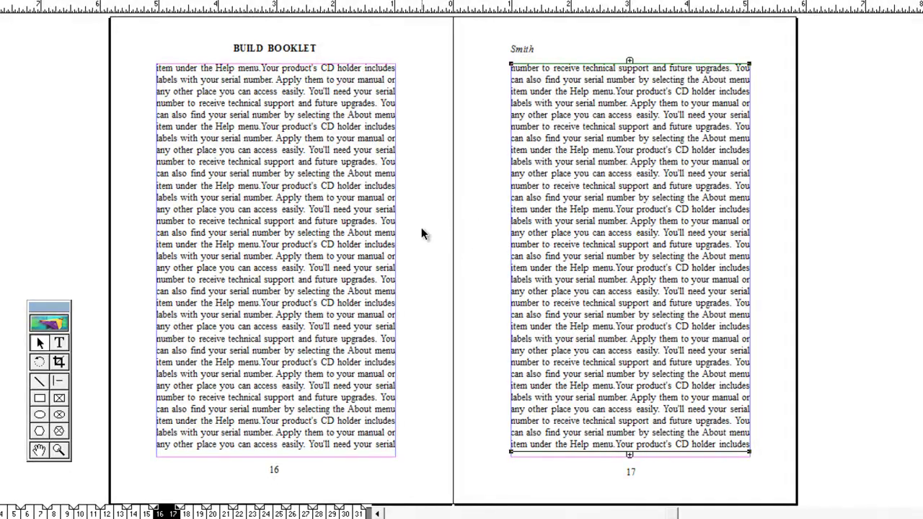
left_click(274, 211)
left_click(139, 230)
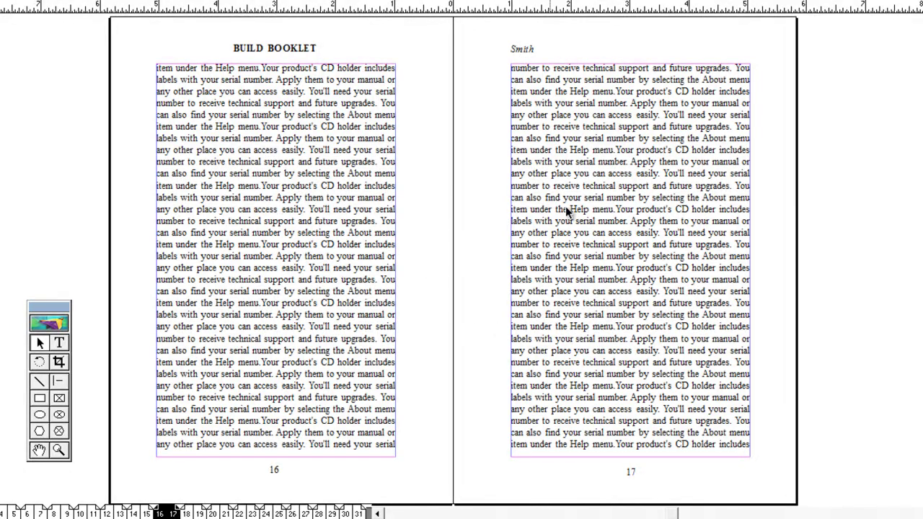
left_click(310, 277)
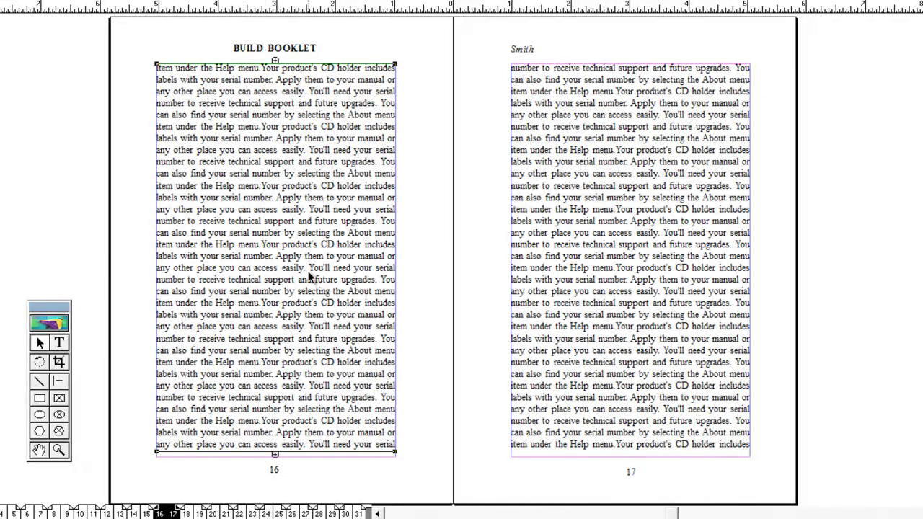
Step: Move the toolbox clear of the page spread and activate the Pointer tool
left_click_drag(58, 307, 30, 216)
left_click(429, 254)
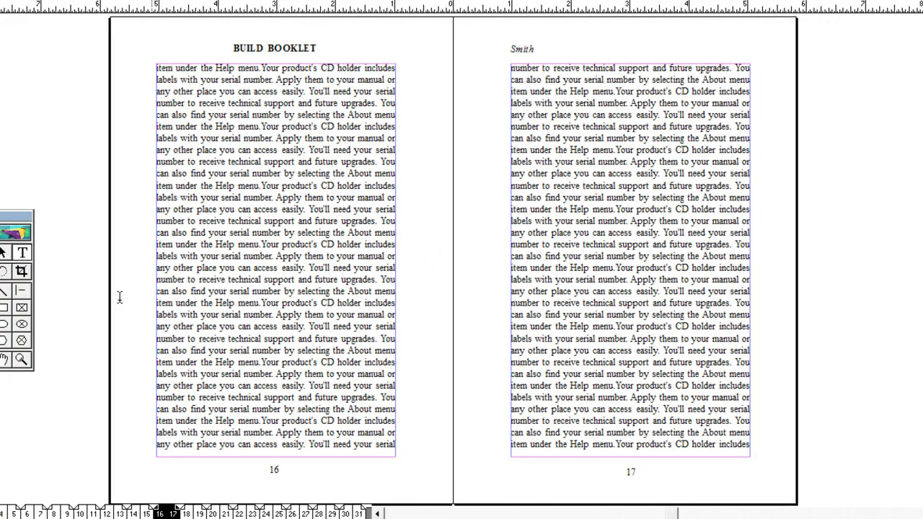
left_click(4, 252)
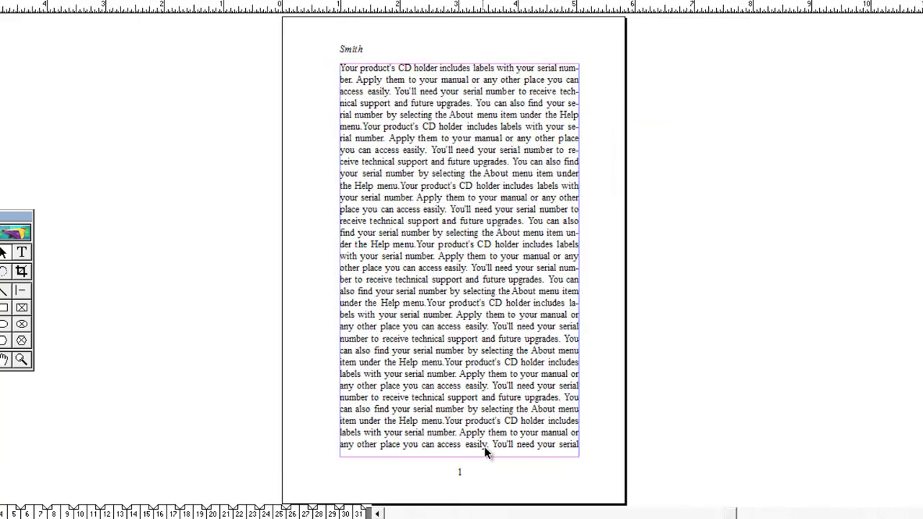
Step: Examine the text blocks, headers and page numbers on the spreads for pages 2–3, 4–5 and 6–7
key("Page_Down")
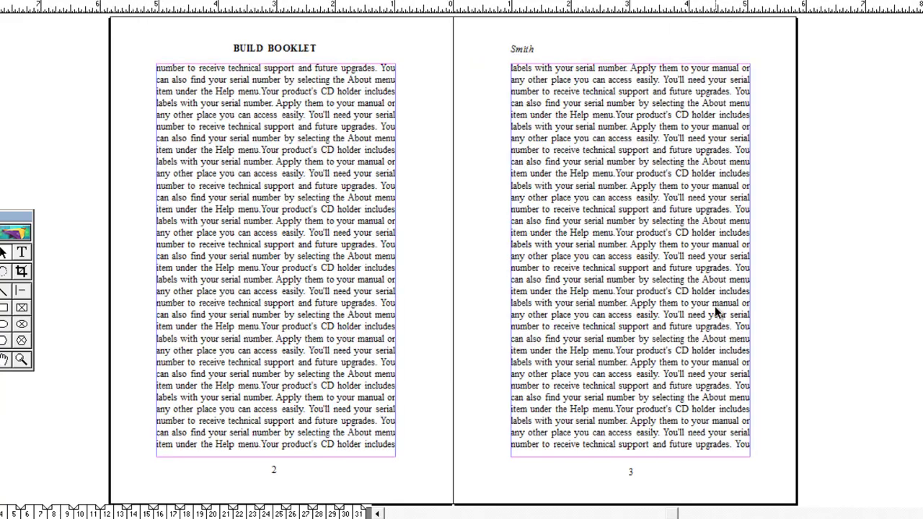
left_click(685, 309)
left_click(295, 350)
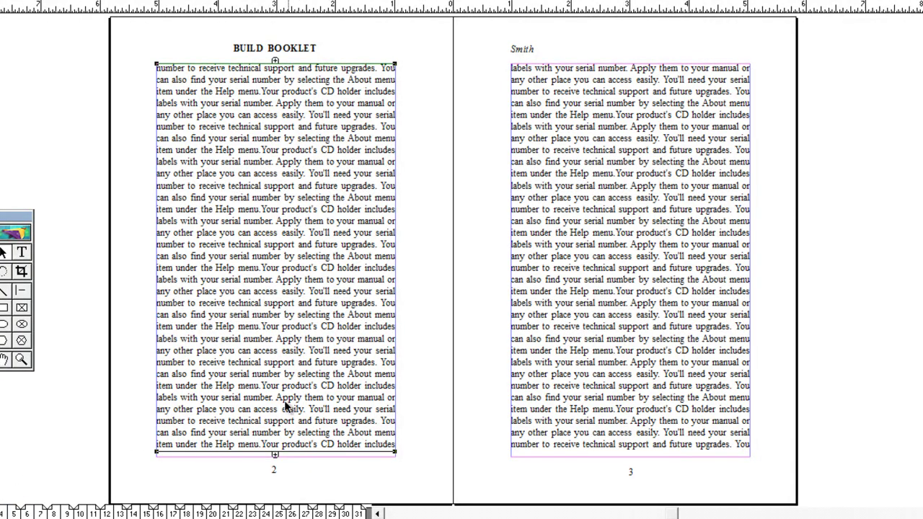
left_click(601, 327)
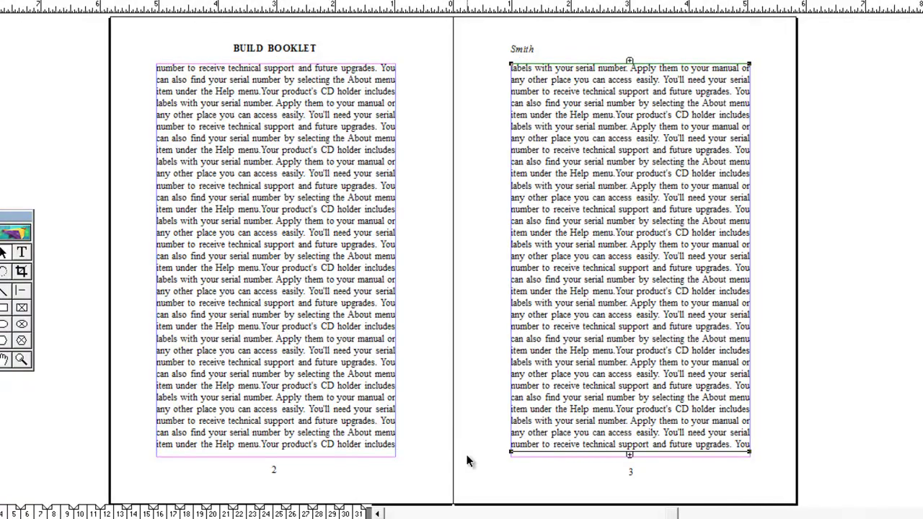
left_click(13, 513)
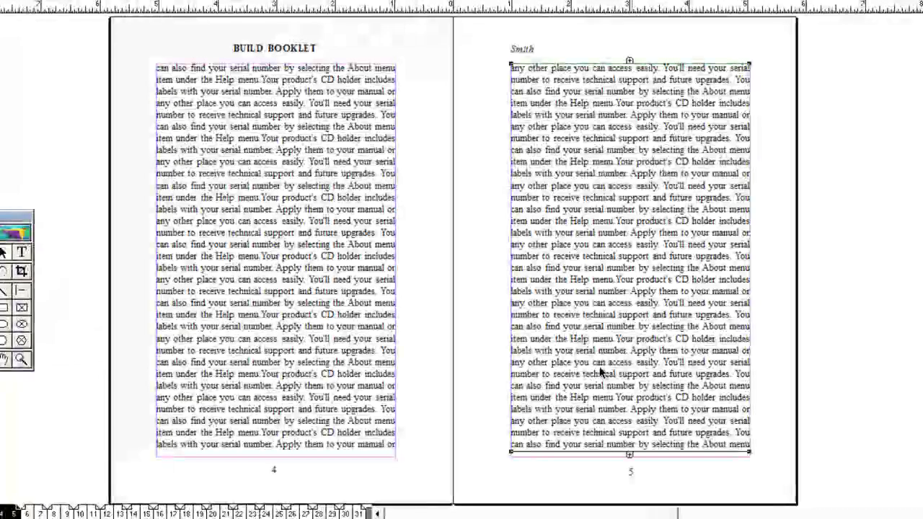
left_click(311, 365)
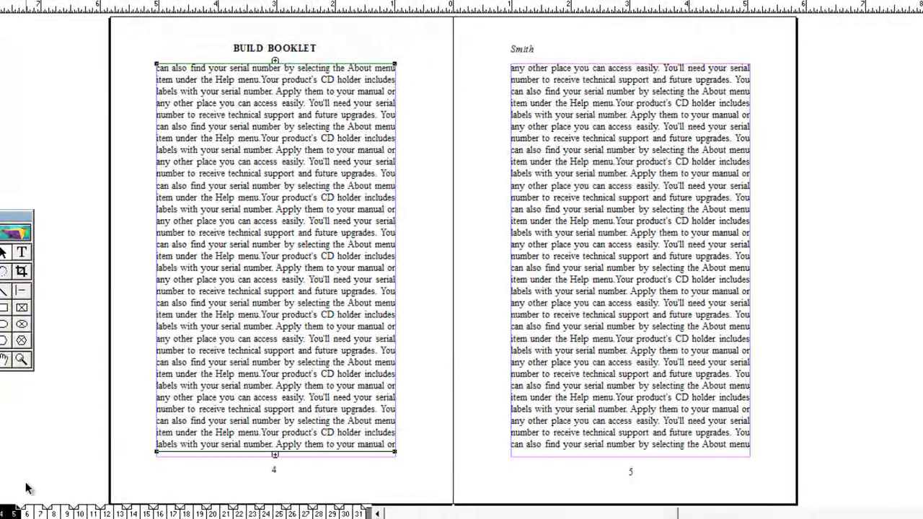
left_click(27, 513)
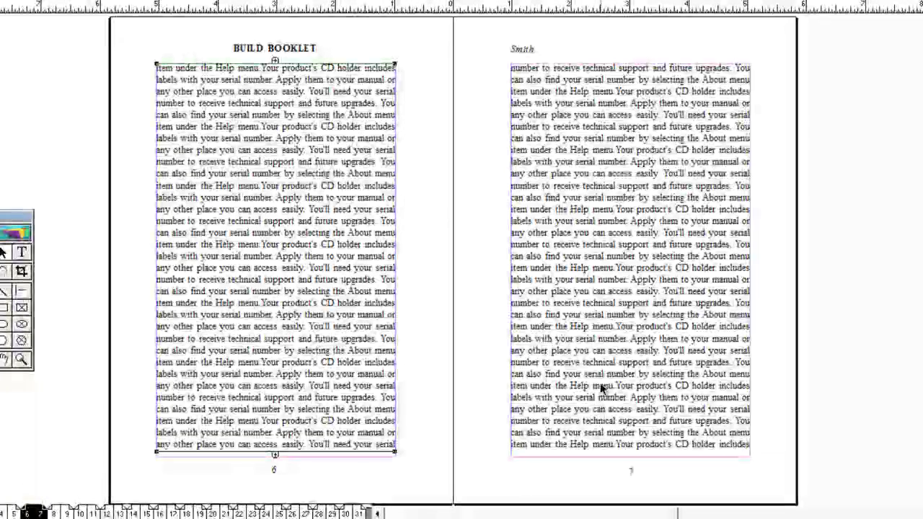
left_click(601, 388)
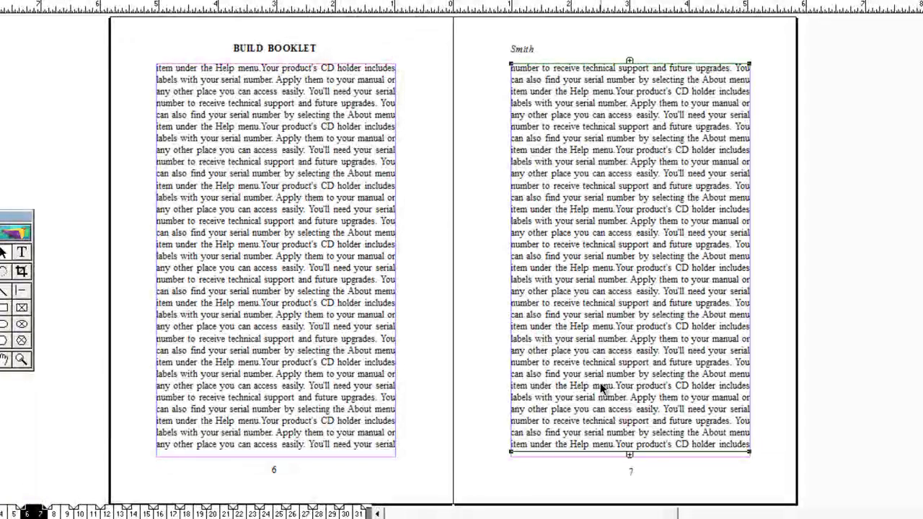
left_click(467, 493)
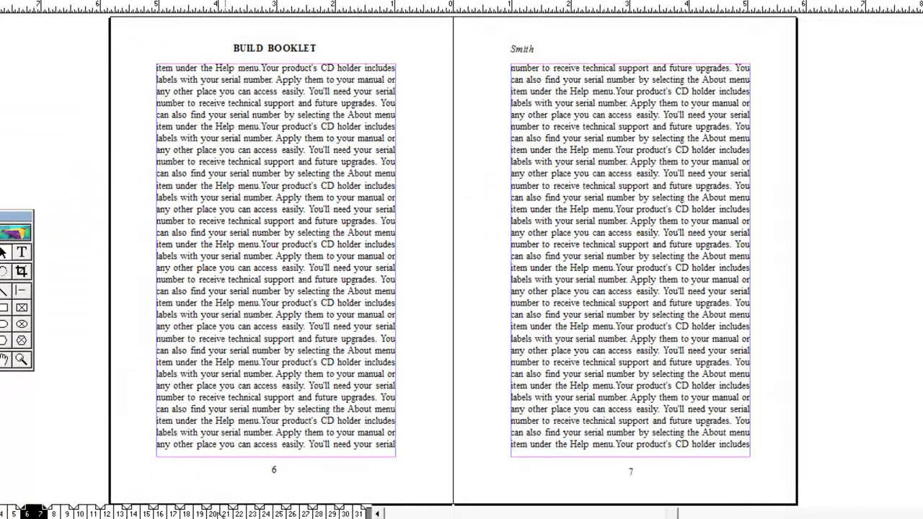
Step: Check the spreads in the rest of the booklet, including pages 20–21, 18–19, 30–31 and 26–27
left_click(215, 513)
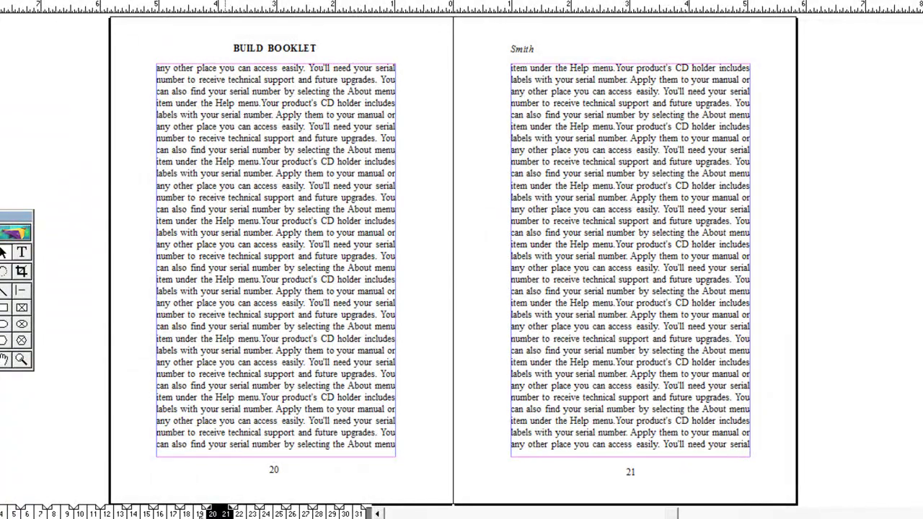
left_click(191, 513)
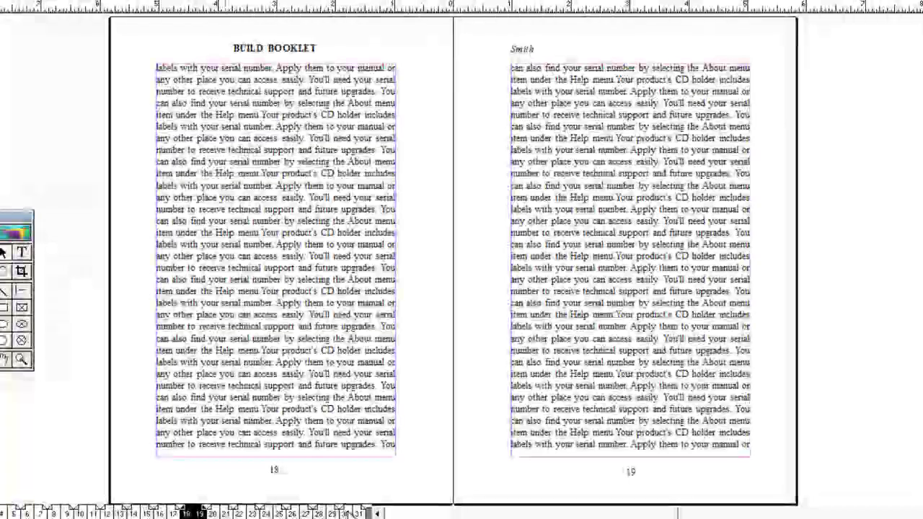
left_click(357, 514)
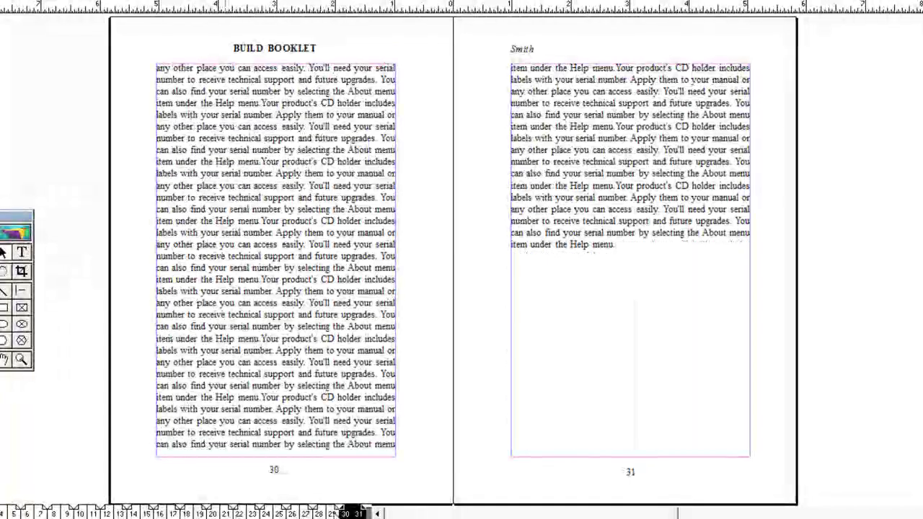
left_click(326, 513)
left_click(299, 513)
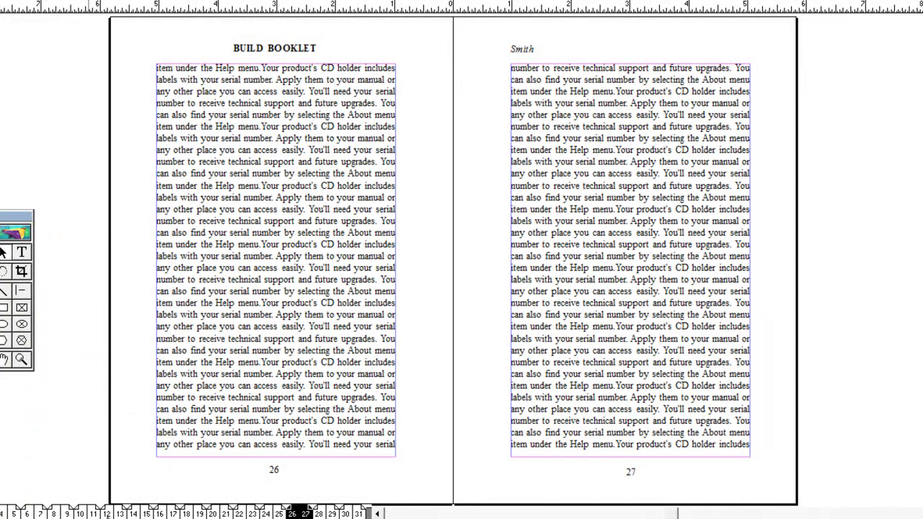
left_click(112, 513)
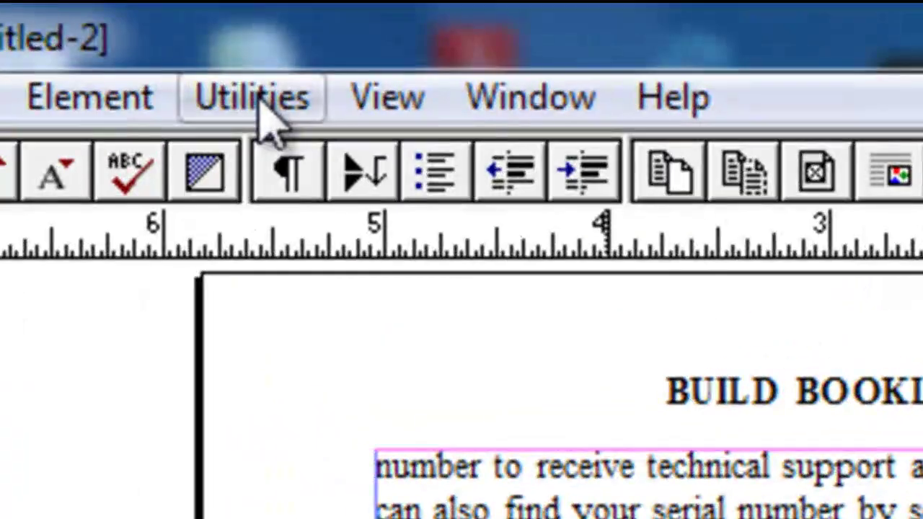
Step: Open the Build Booklet plug-in for the publication and review its spread width and height
left_click(123, 1)
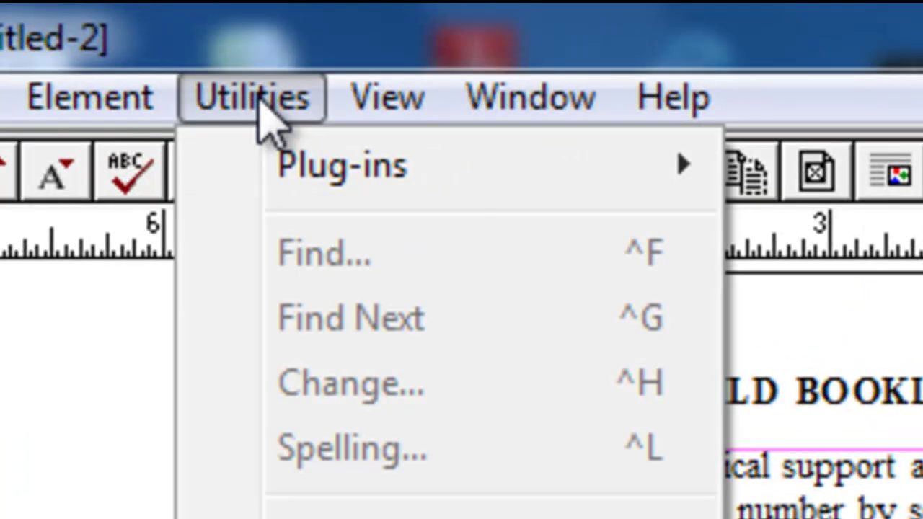
mouse_move(457, 166)
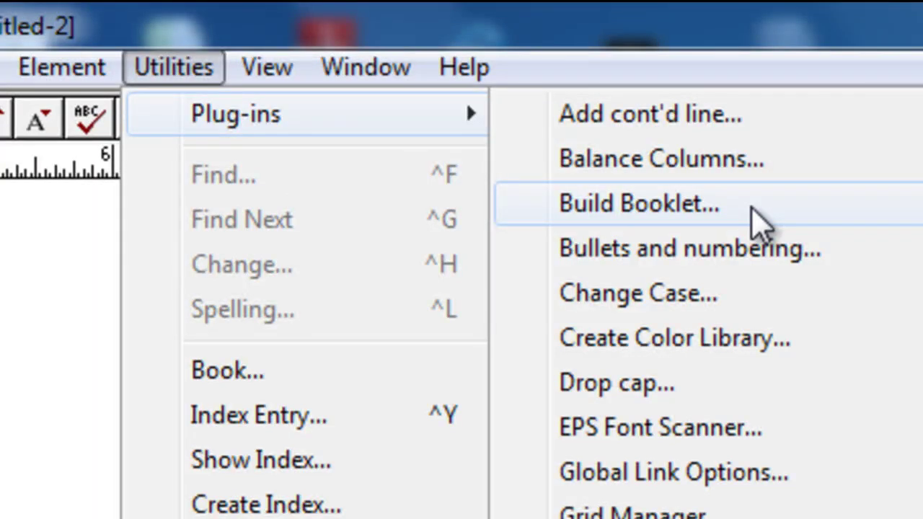
left_click(758, 223)
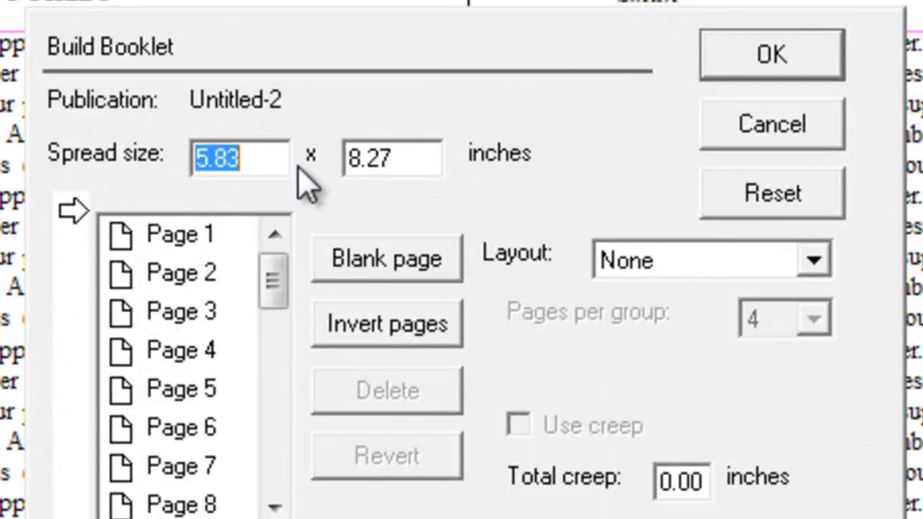
left_click(247, 163)
left_click_drag(247, 163, 181, 177)
left_click_drag(412, 155, 327, 154)
left_click_drag(249, 162, 150, 153)
left_click_drag(264, 284, 238, 254)
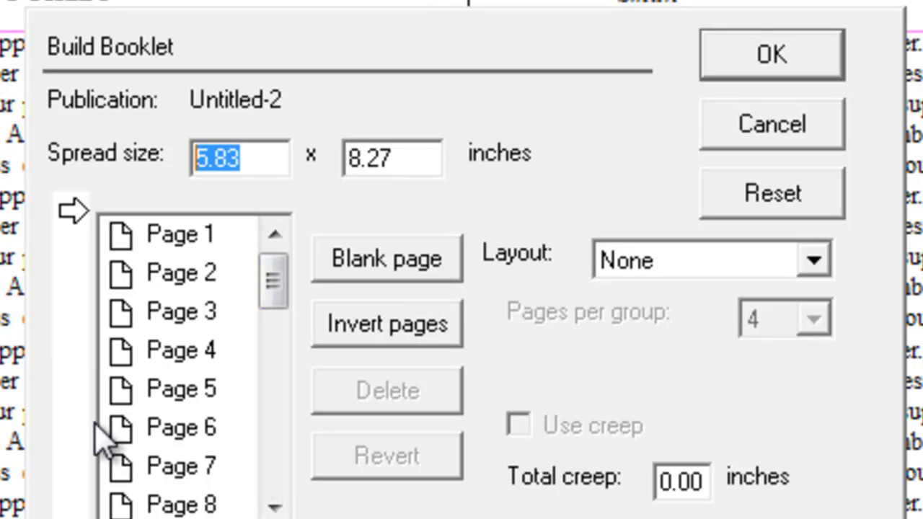
Step: Place the insertion arrow between Page 5 and Page 6 and look through the booklet's full page list
left_click(63, 413)
left_click(59, 405)
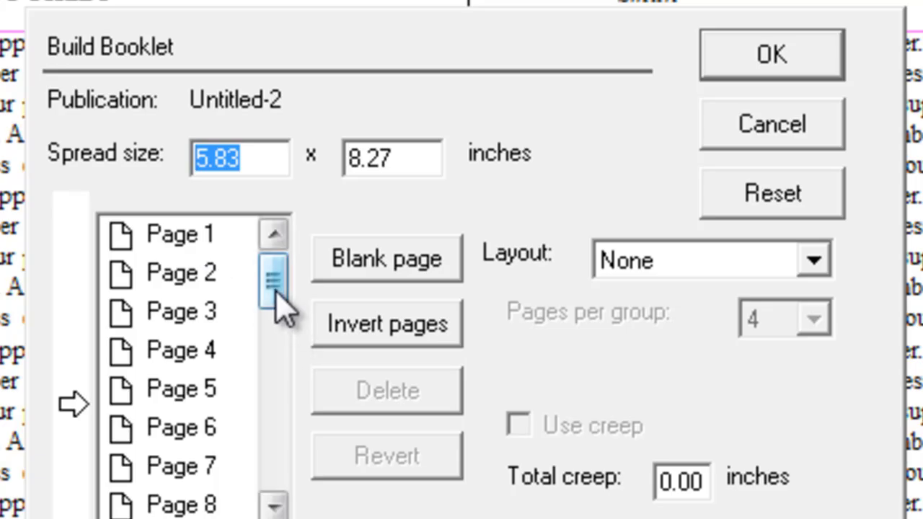
left_click_drag(274, 302, 273, 475)
left_click_drag(215, 499, 268, 226)
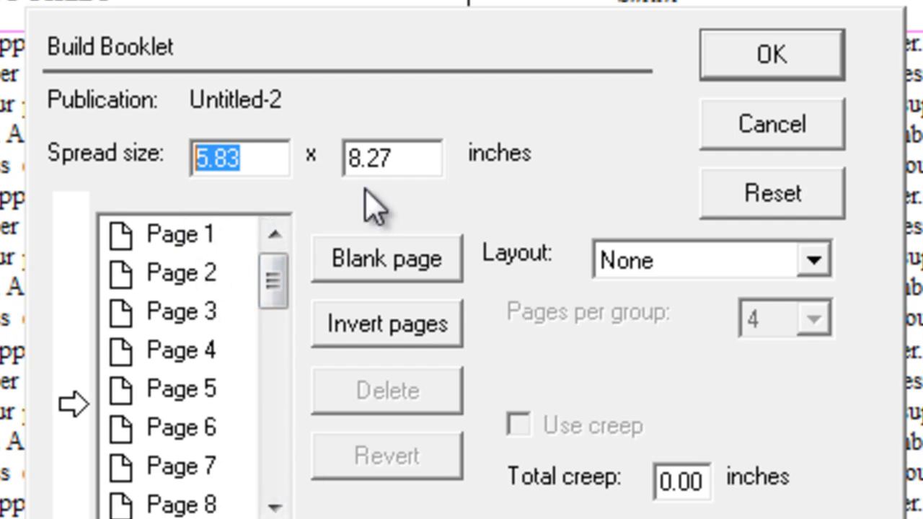
Step: Review the available booklet layouts and set the layout to 2-up saddle stitch
left_click(813, 258)
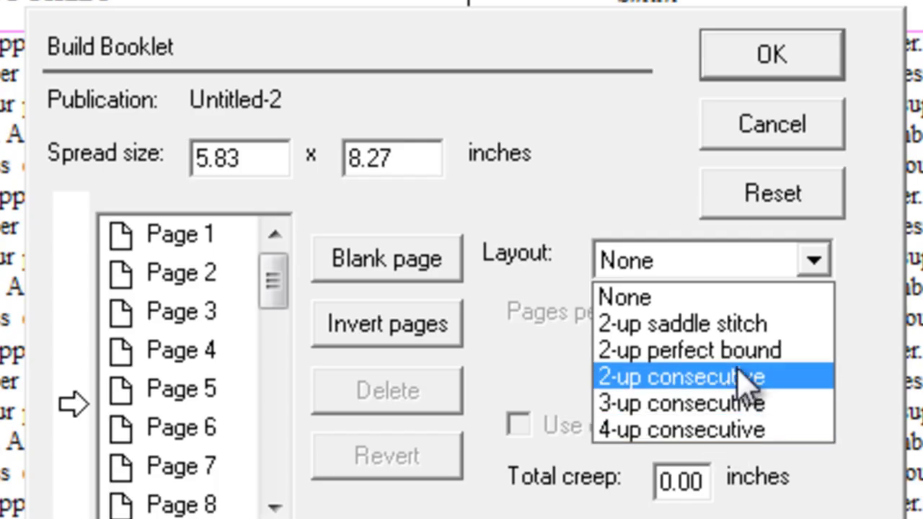
left_click(616, 173)
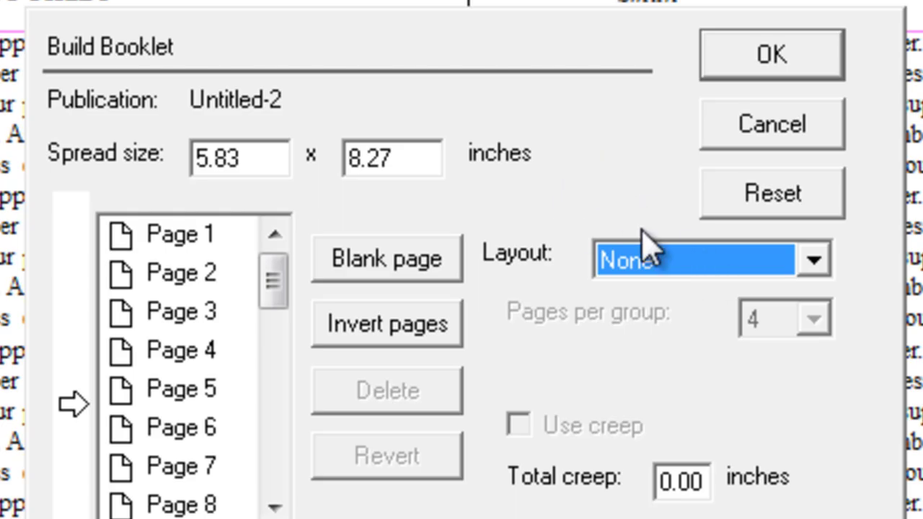
left_click(713, 263)
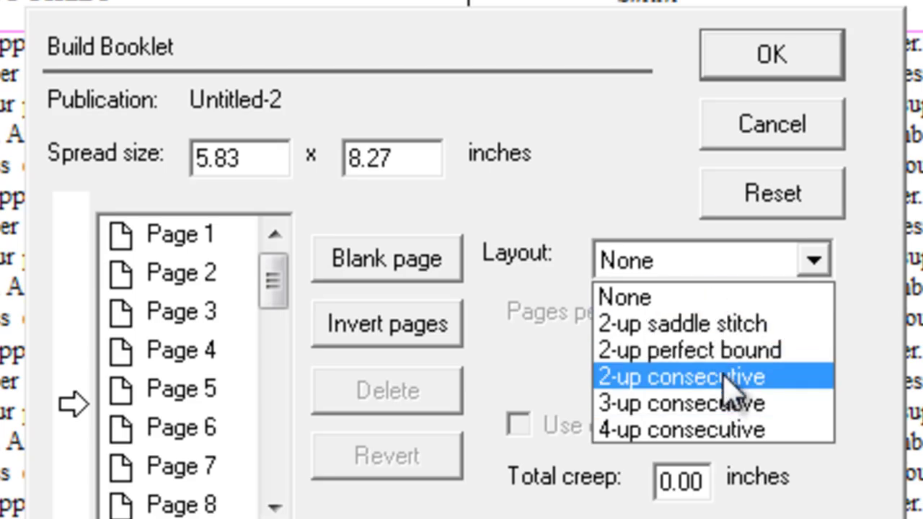
left_click(611, 196)
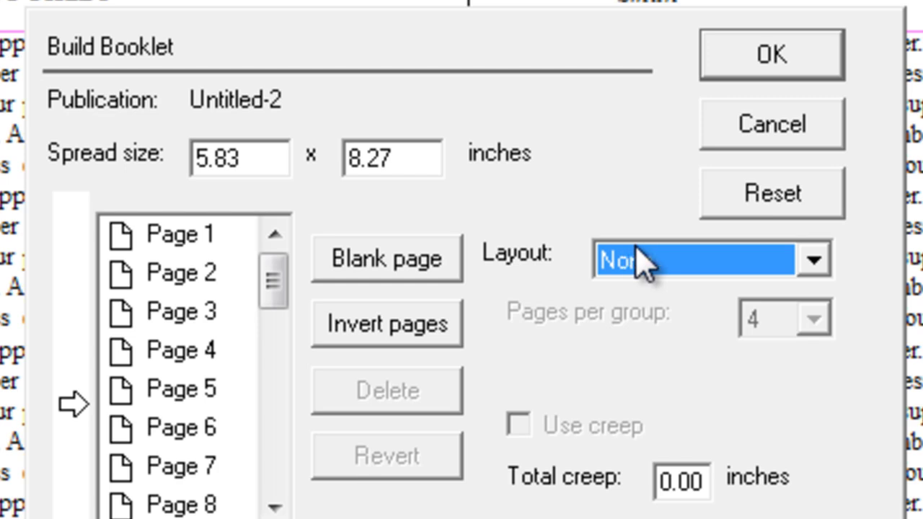
left_click(814, 263)
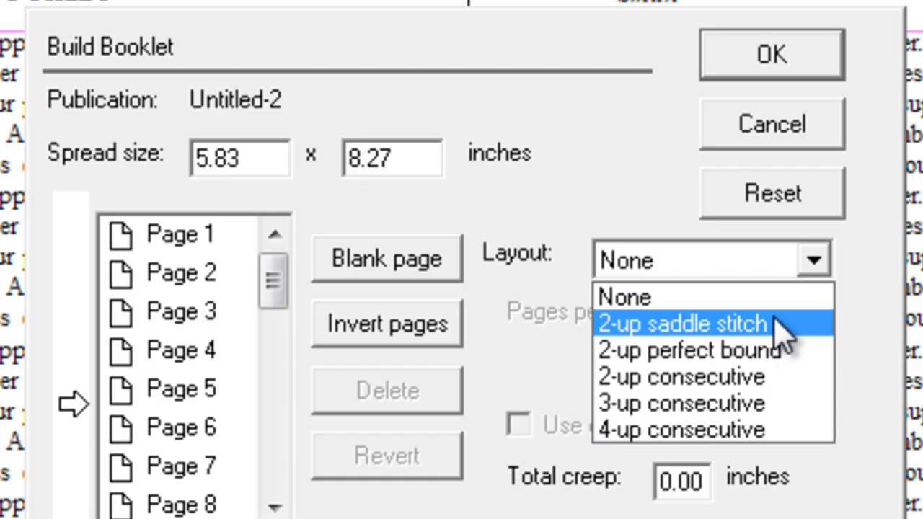
left_click(801, 334)
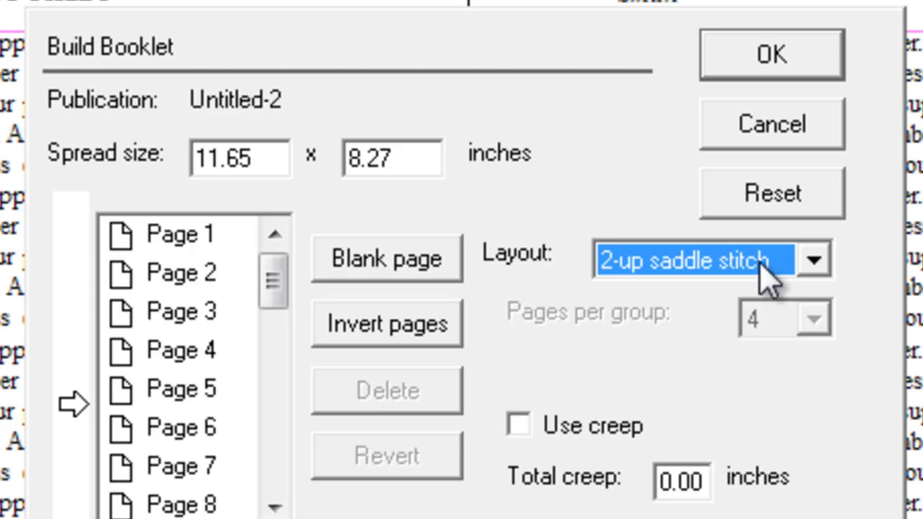
Step: Try the 2-up perfect bound layout and switch back to 2-up saddle stitch
left_click(653, 267)
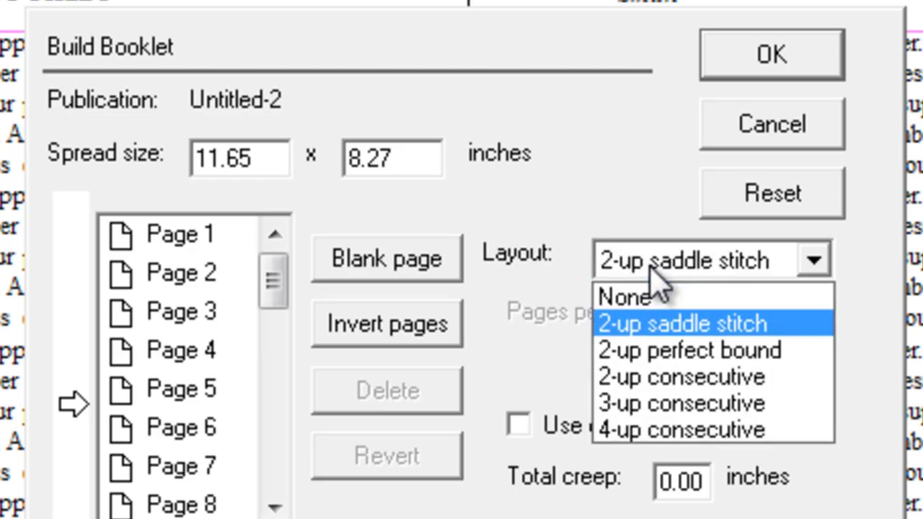
left_click(701, 353)
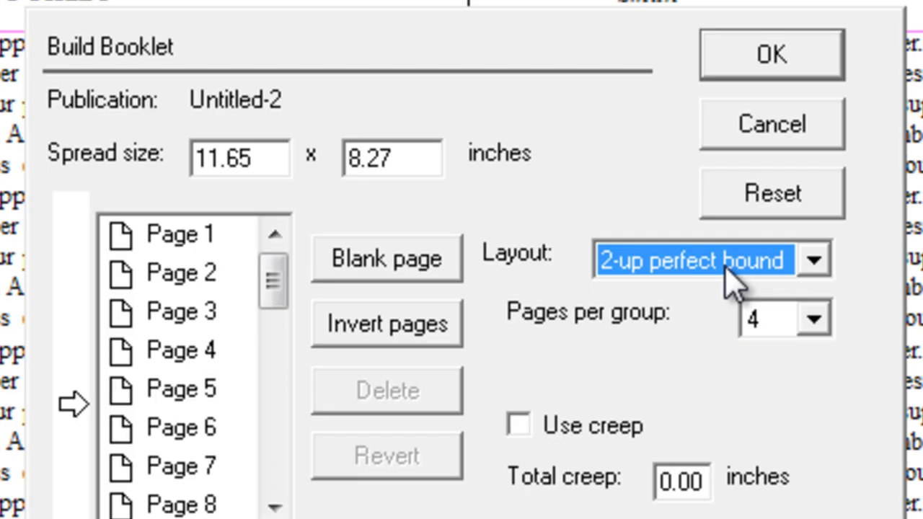
left_click(698, 266)
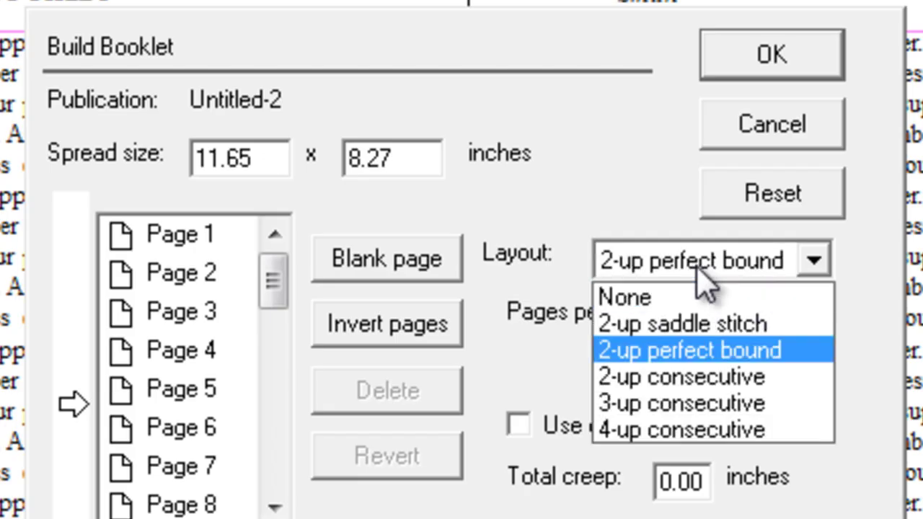
left_click(698, 322)
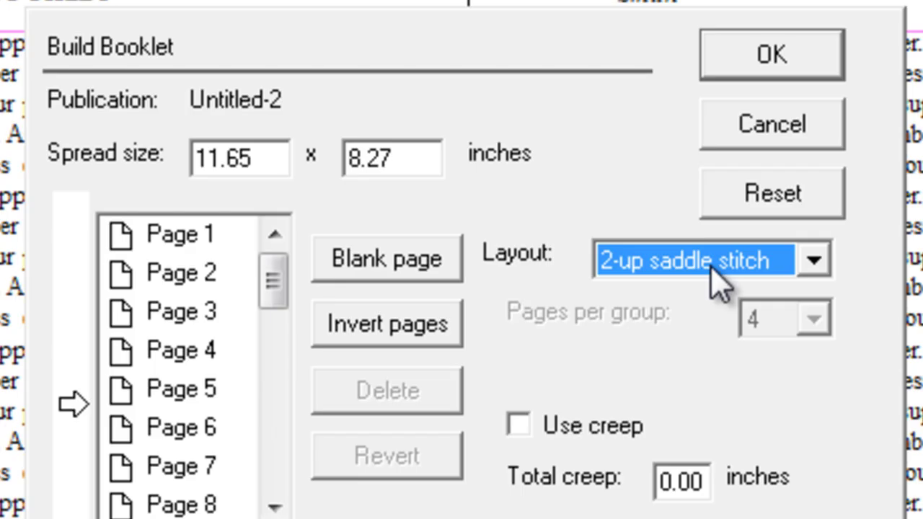
Step: Build the 2-up saddle stitch booklet and save the source publication as fff in the Documents library
left_click(802, 65)
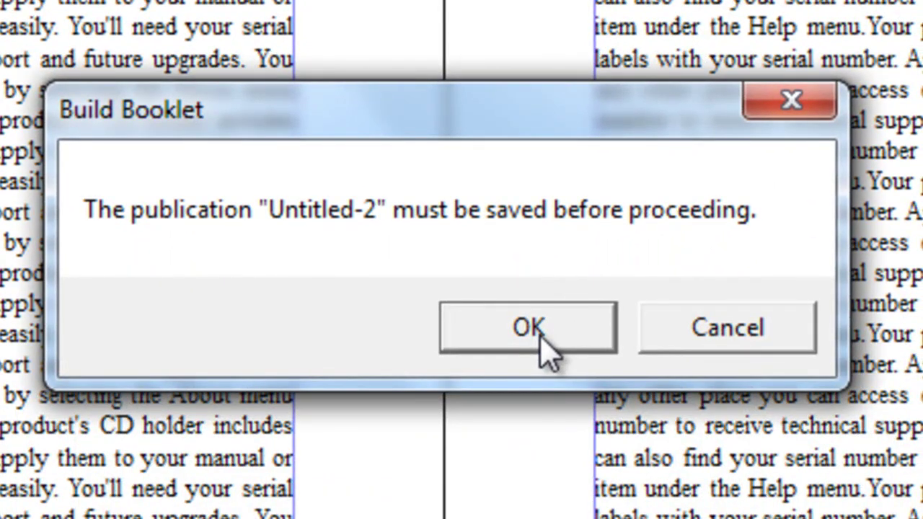
left_click(539, 336)
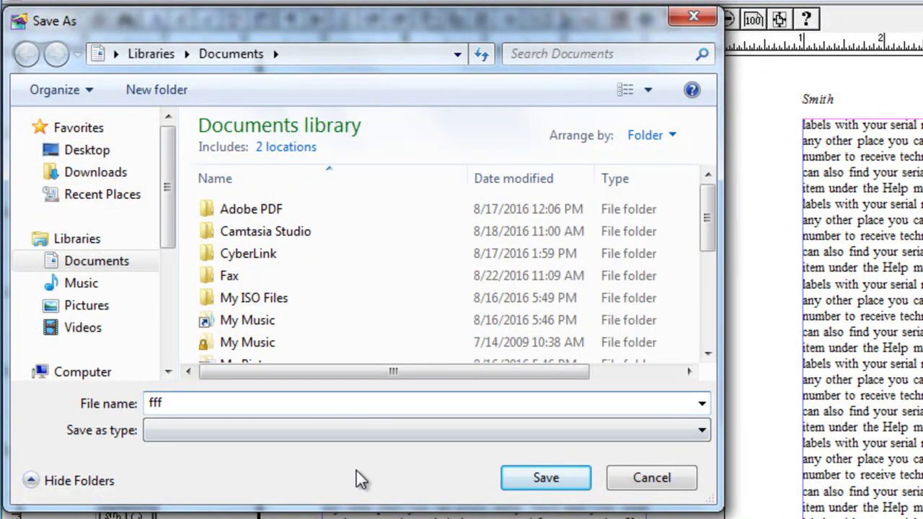
left_click(541, 479)
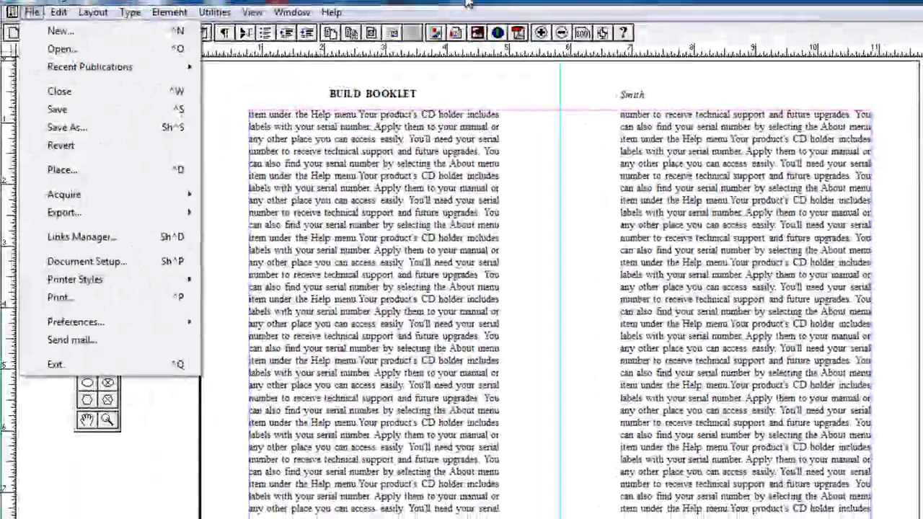
left_click(136, 207)
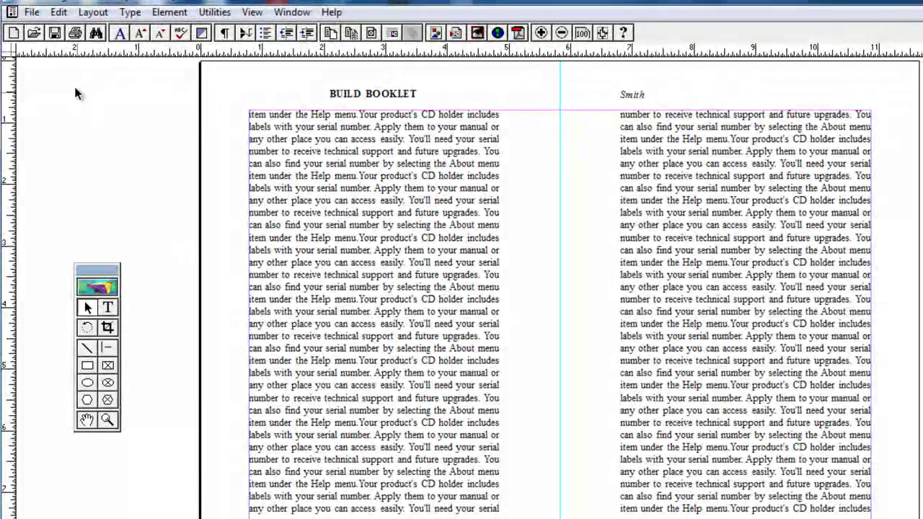
left_click(33, 12)
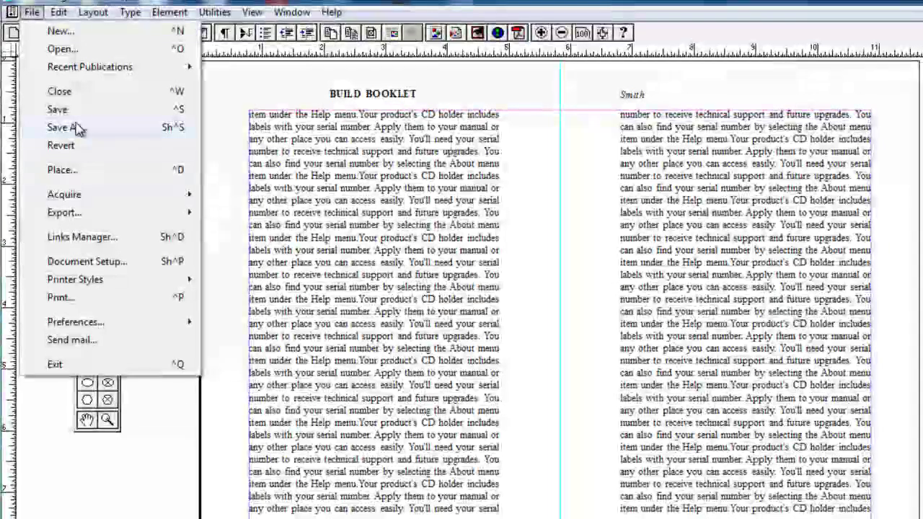
left_click(551, 296)
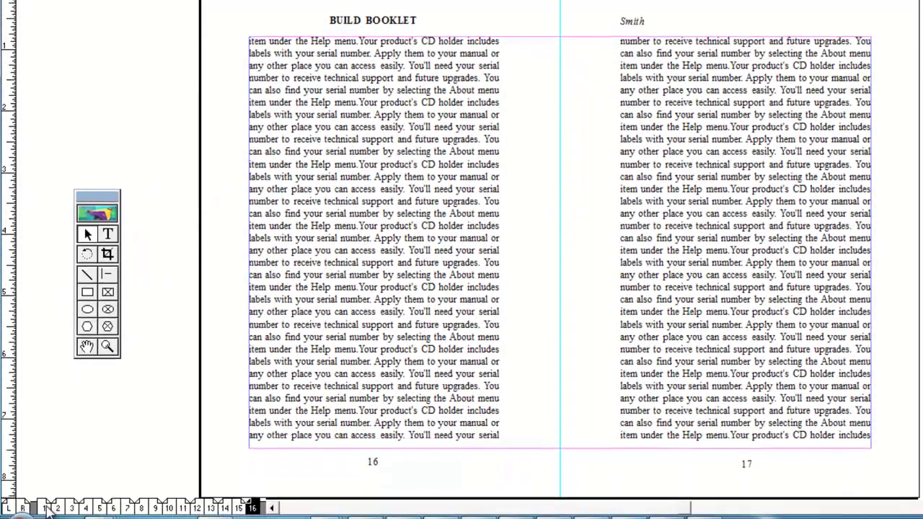
Step: Go through the first three spreads of the built booklet and examine how their page numbers are paired
left_click(42, 507)
left_click(61, 507)
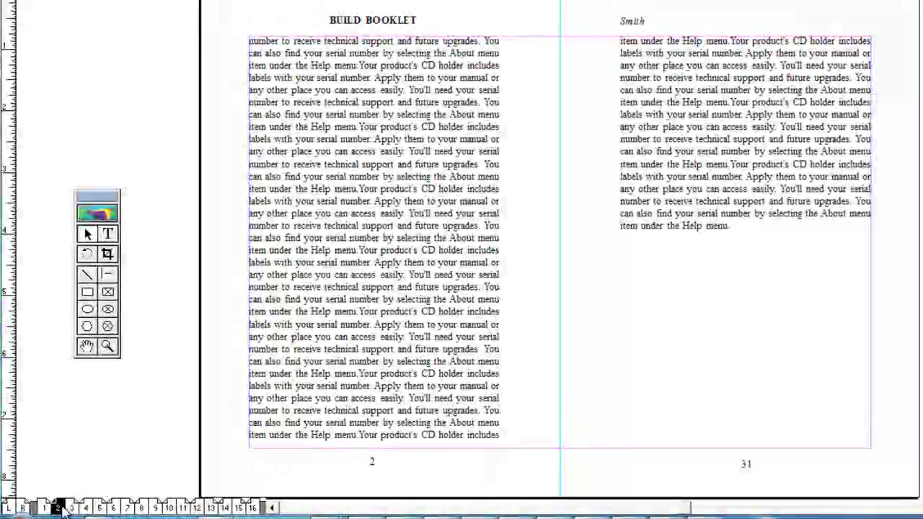
left_click(44, 508)
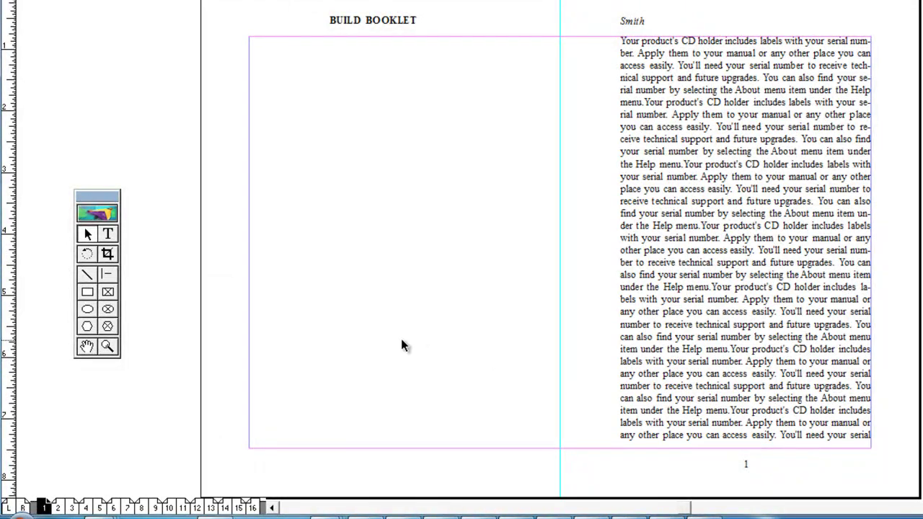
left_click(59, 507)
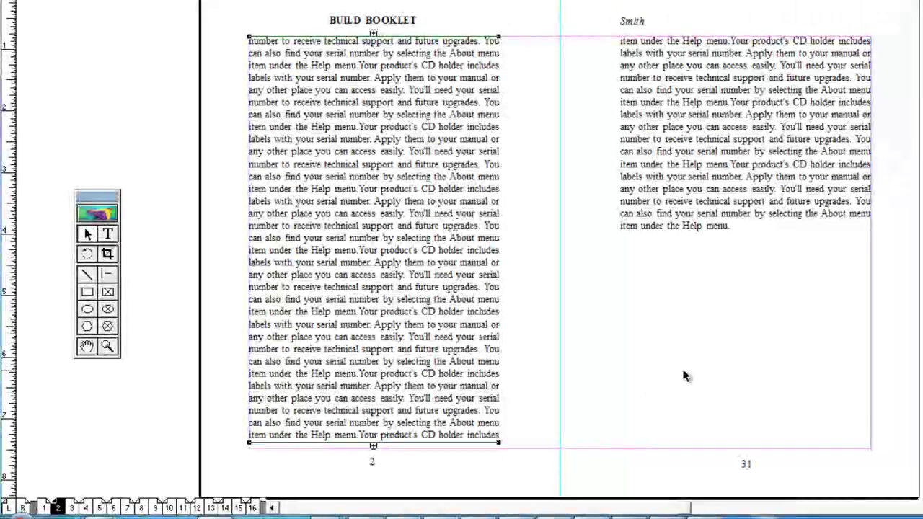
left_click(71, 507)
Step: Clear the selection of the text block on page 30 and move the floating toolbox farther up
left_click(481, 347)
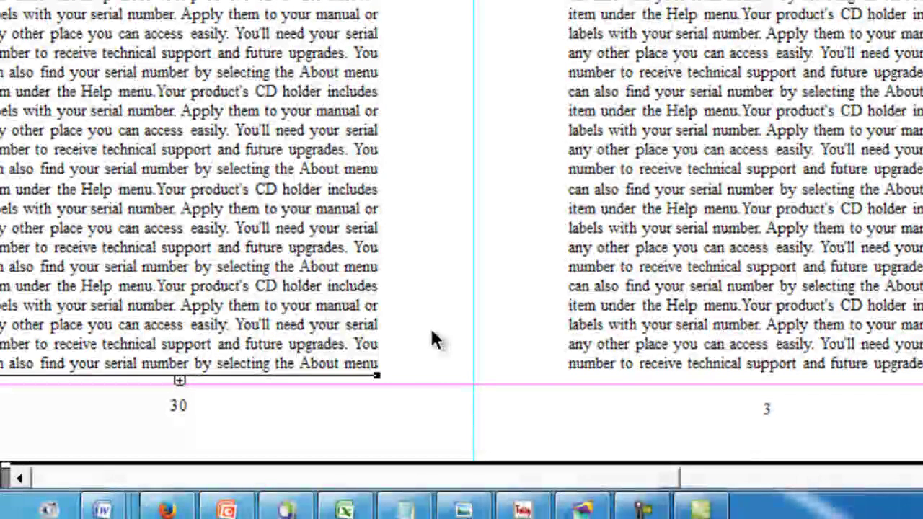
left_click(179, 380)
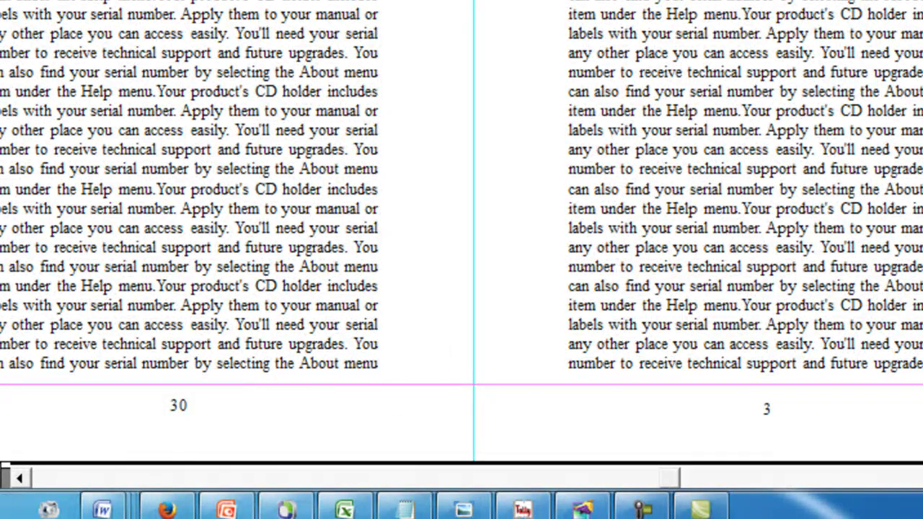
left_click(178, 378)
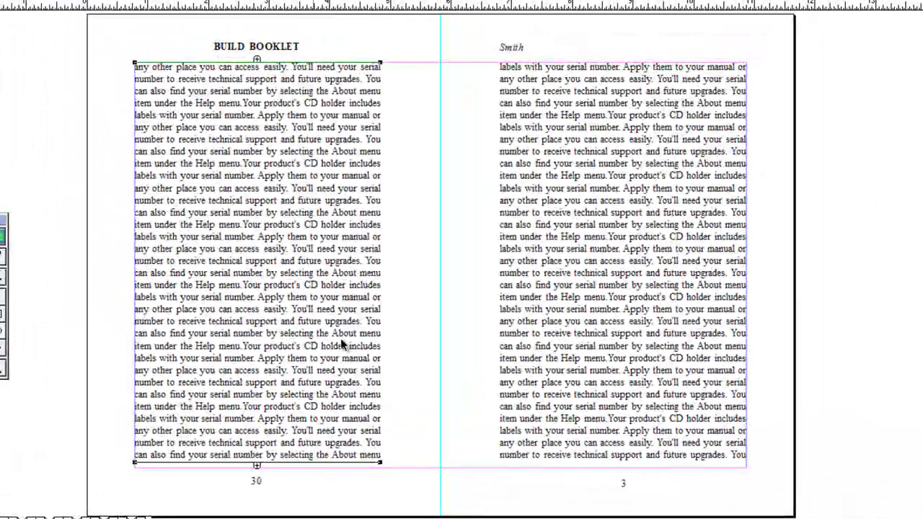
left_click(476, 249)
left_click_drag(407, 240, 409, 214)
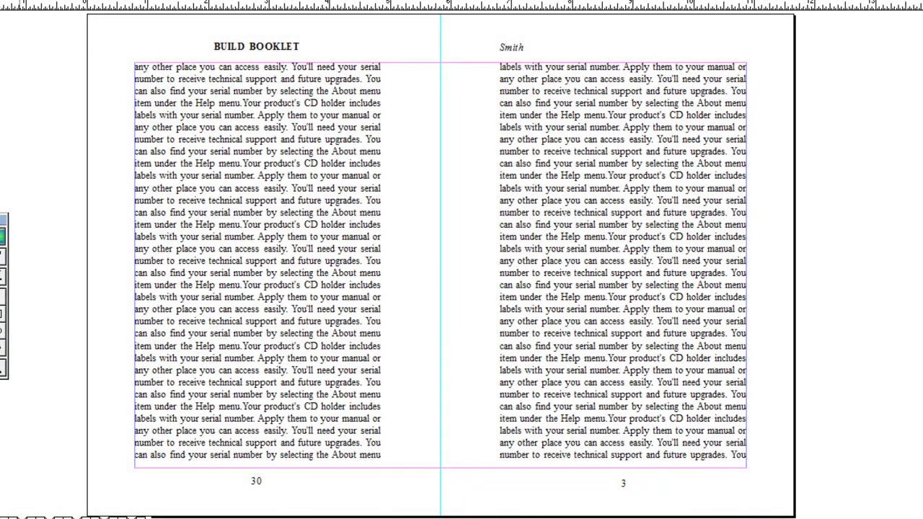
left_click_drag(2, 220, 4, 126)
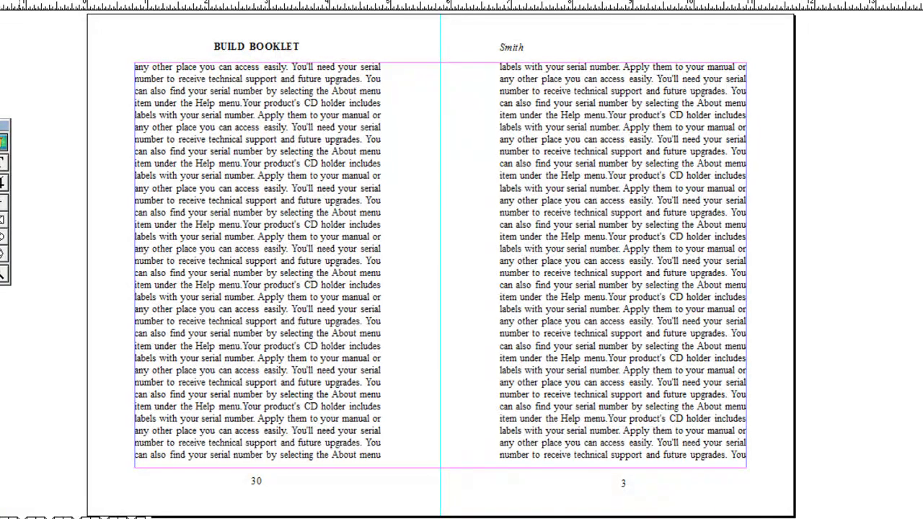